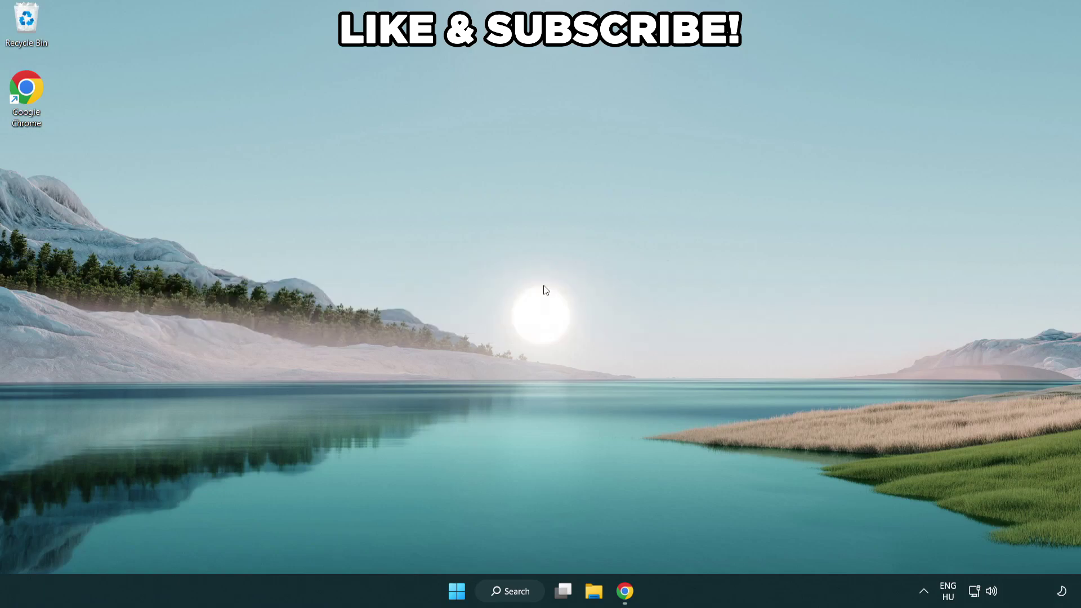
# Search Windows for 'edit power plan' so the Edit power plan item appears
pyautogui.click(524, 590)
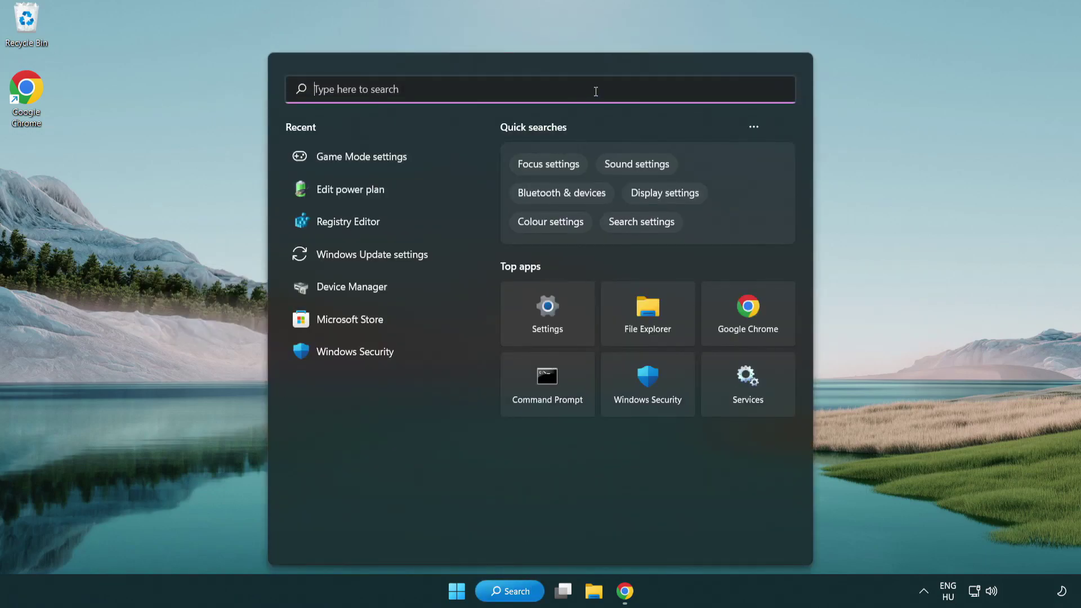
pyautogui.write('edit power ')
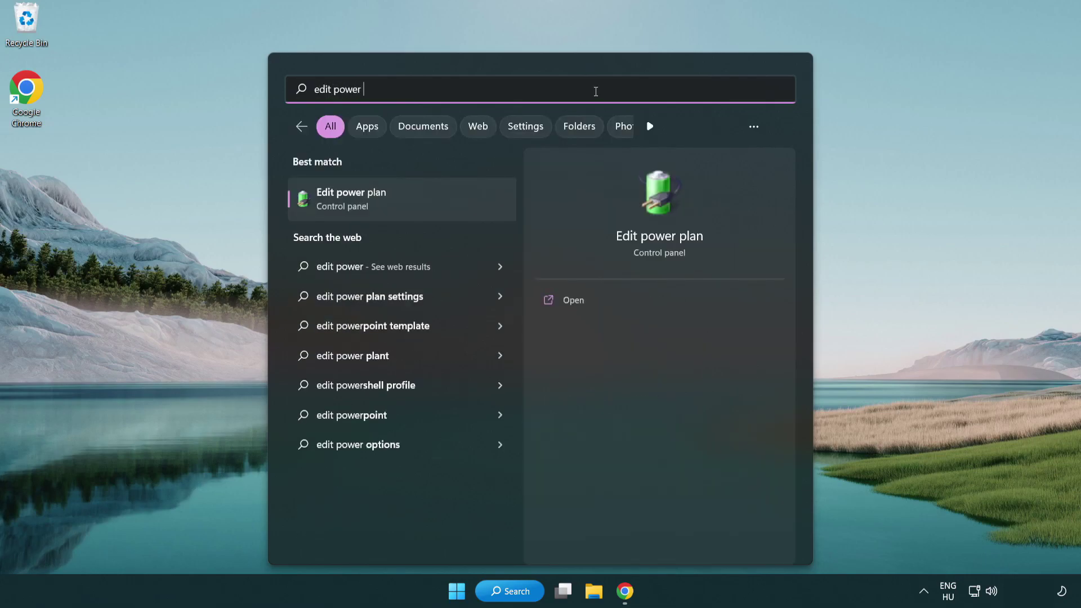
pyautogui.write('plan')
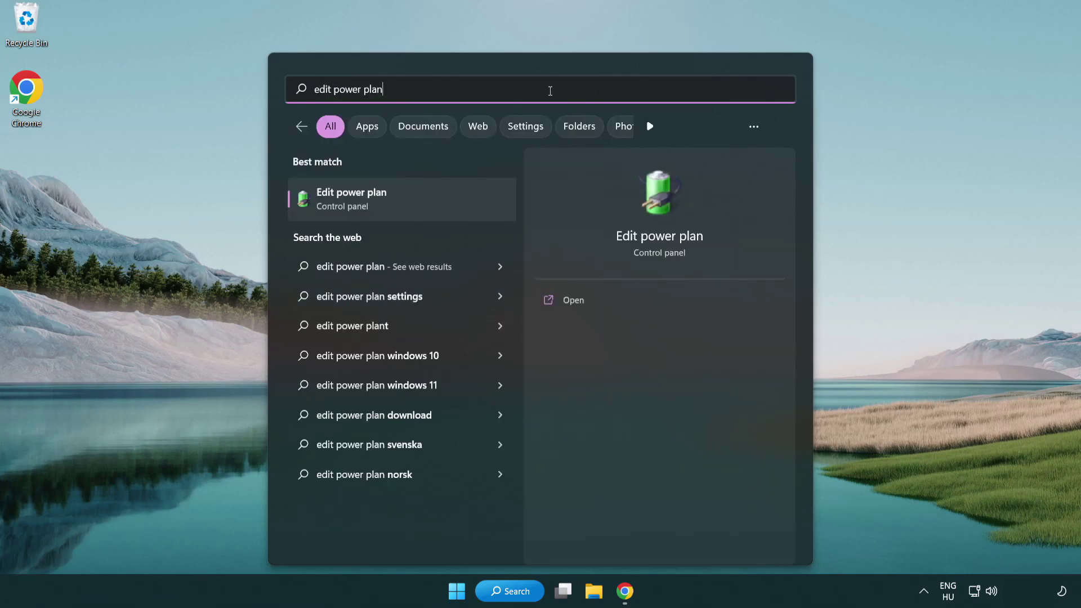
# Switch the active power plan from Balanced to High performance, then close Power Options
pyautogui.click(407, 205)
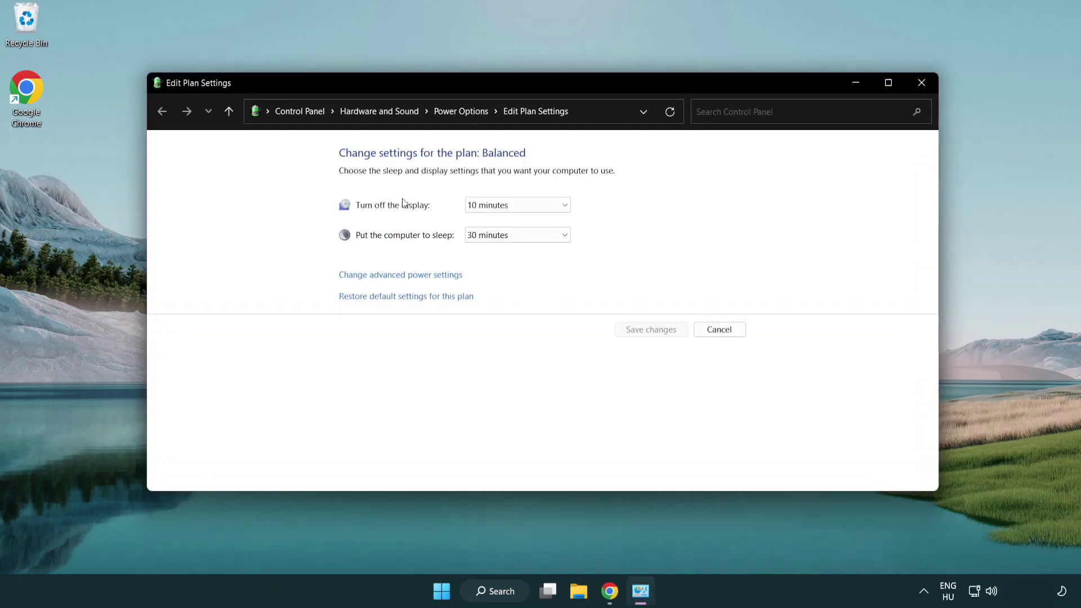
pyautogui.click(471, 122)
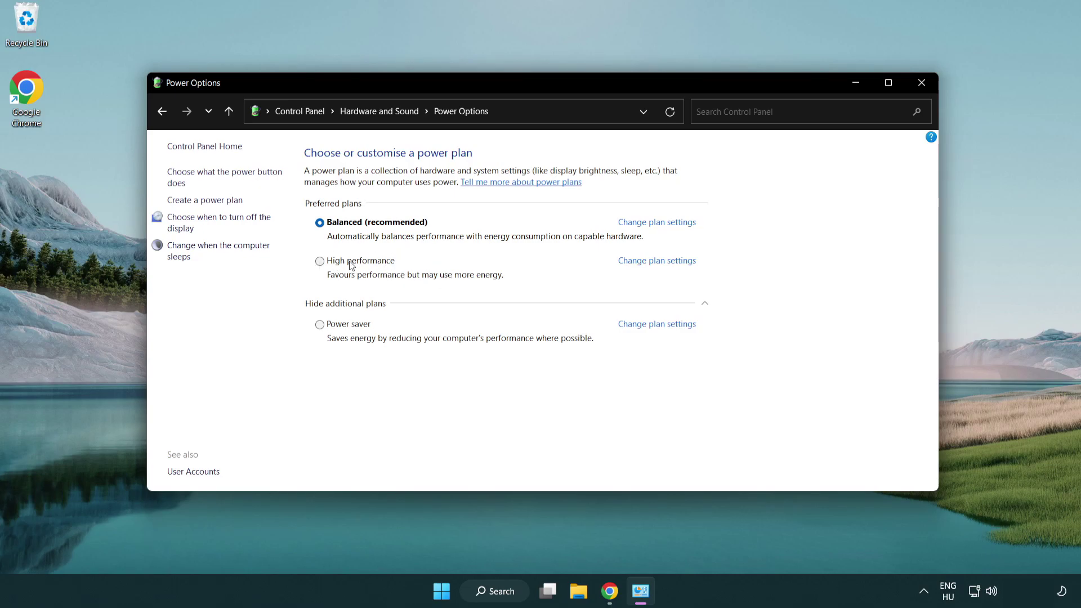
pyautogui.click(320, 262)
pyautogui.click(921, 84)
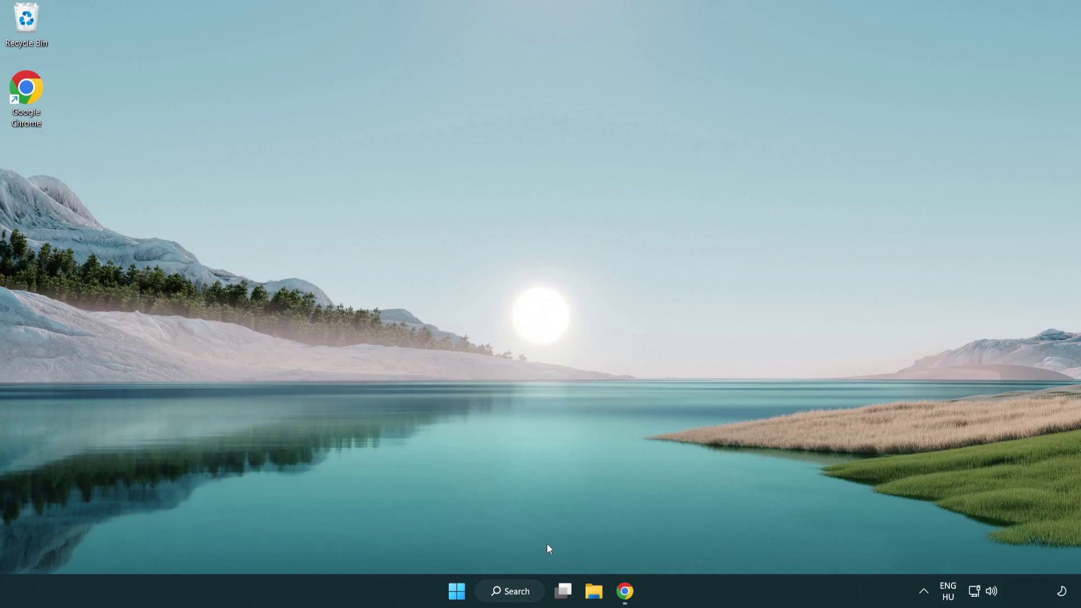
# Launch Device Manager from Windows search and center its window
pyautogui.click(512, 592)
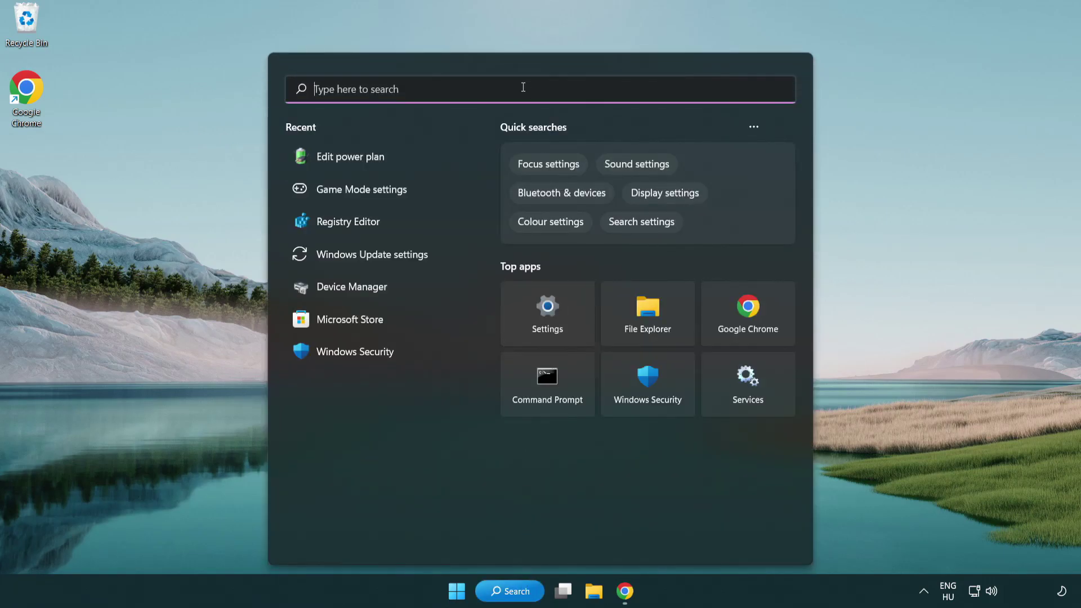
pyautogui.write('device manager')
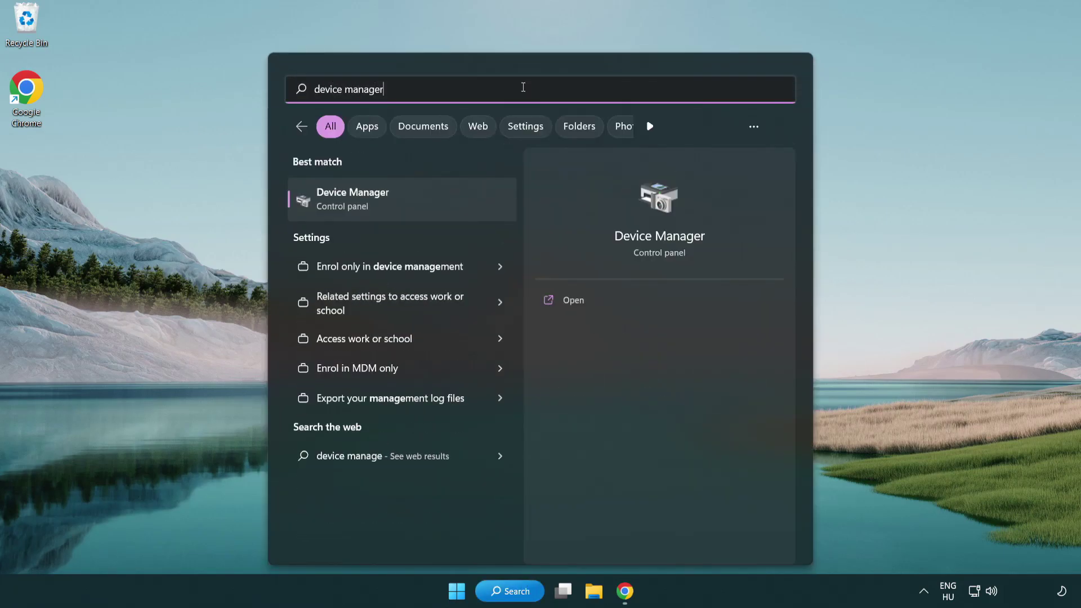
pyautogui.click(413, 202)
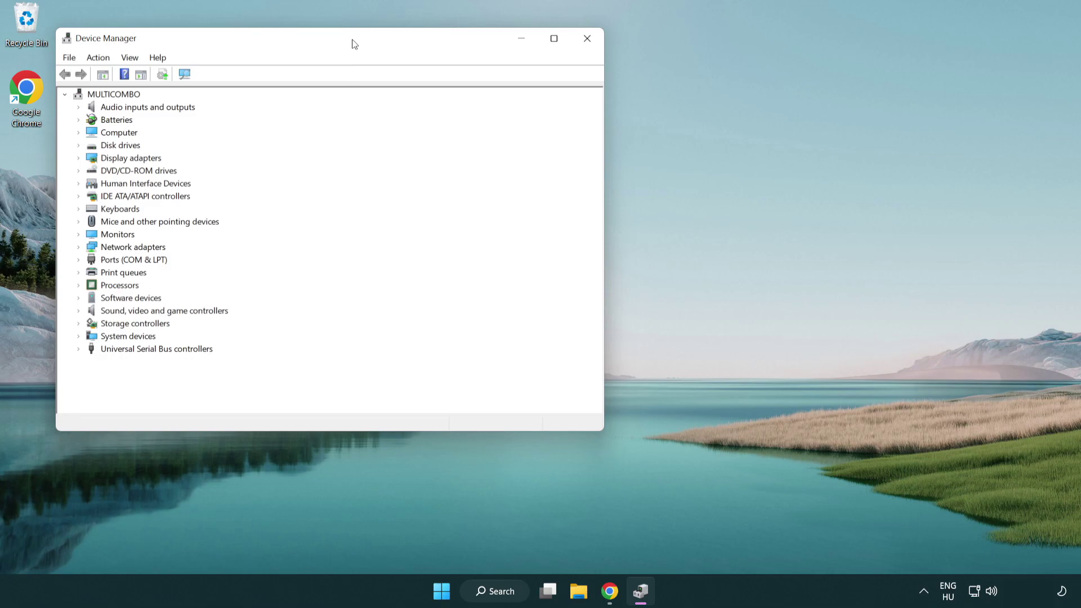
pyautogui.moveTo(355, 44); pyautogui.dragTo(555, 101)
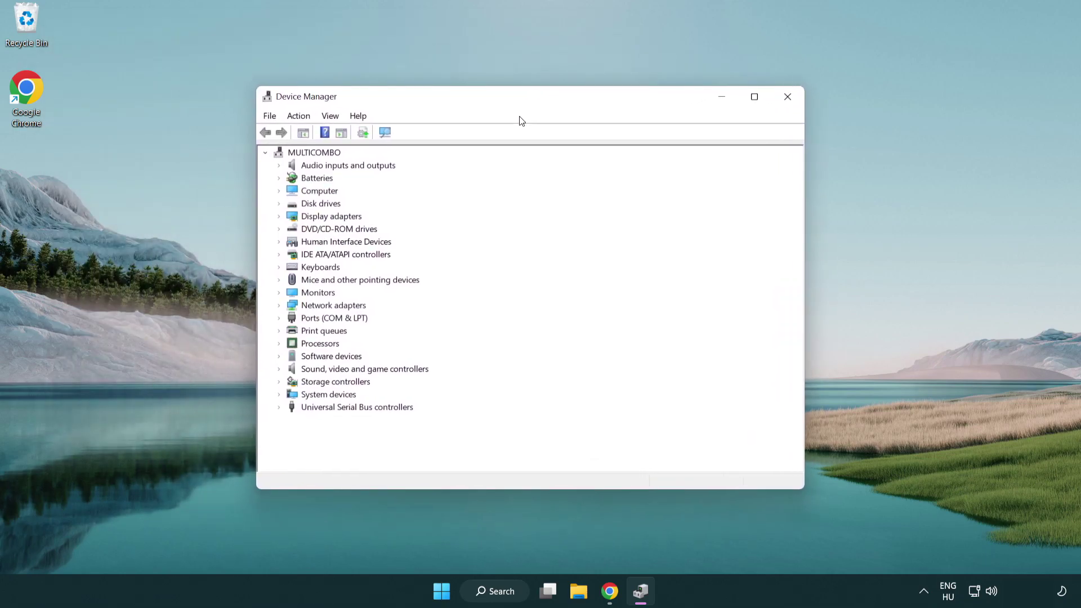
# Expand Display adapters and bring up the actions menu for VMware SVGA 3D
pyautogui.click(293, 216)
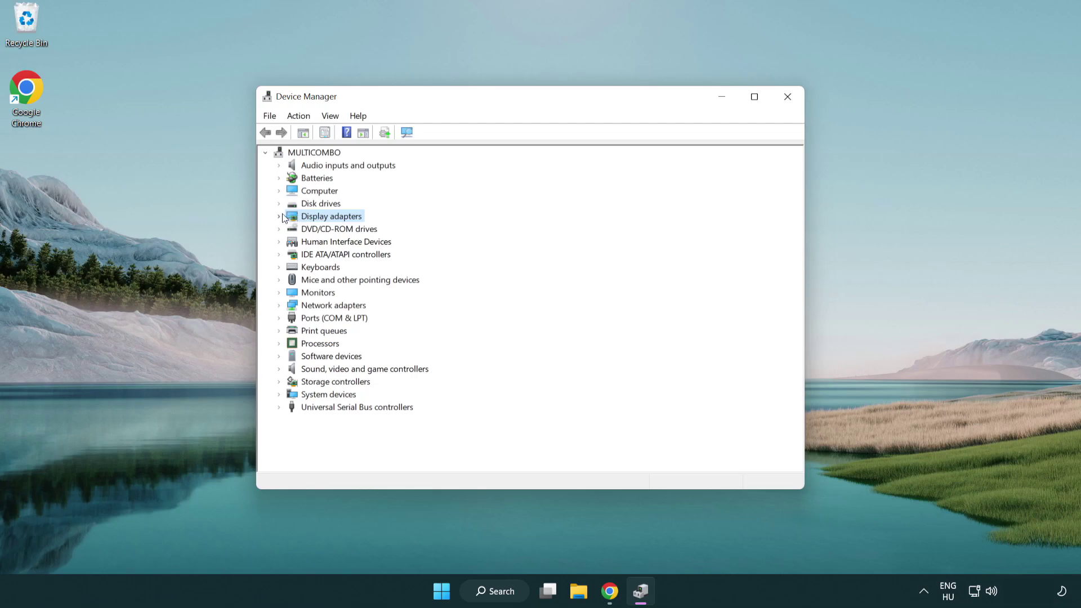
pyautogui.click(279, 217)
pyautogui.click(305, 230)
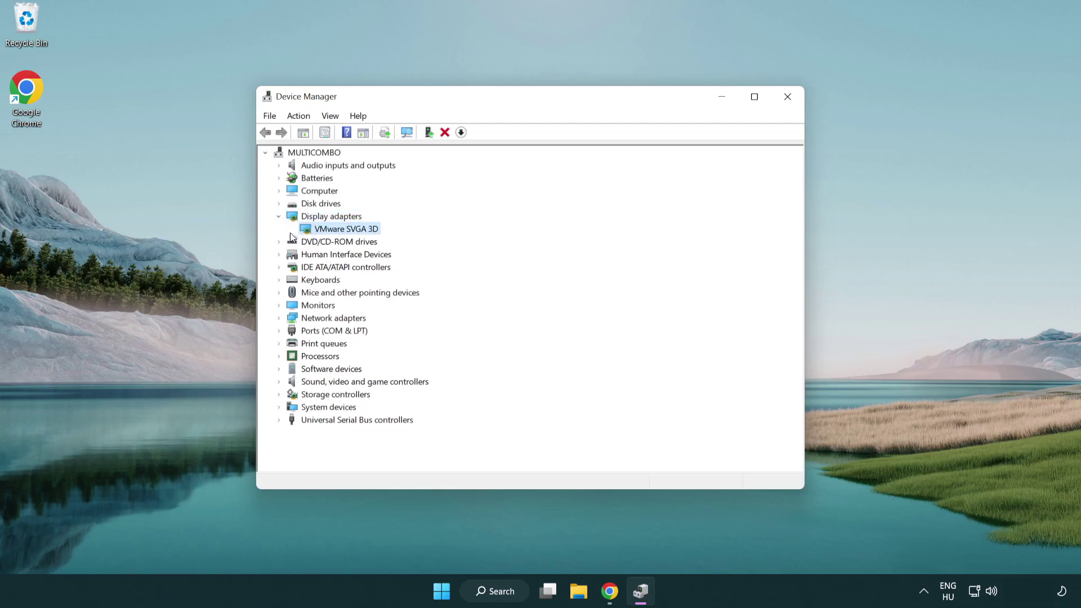
pyautogui.rightClick(341, 233)
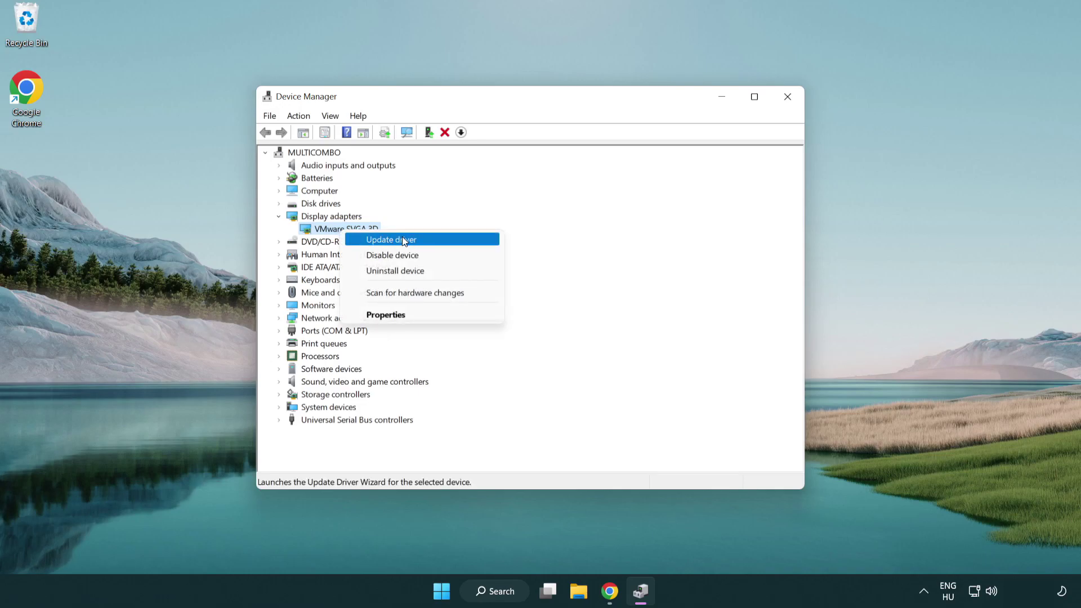
# Search automatically for a VMware SVGA 3D driver, confirm the best is installed, and close Device Manager
pyautogui.click(431, 241)
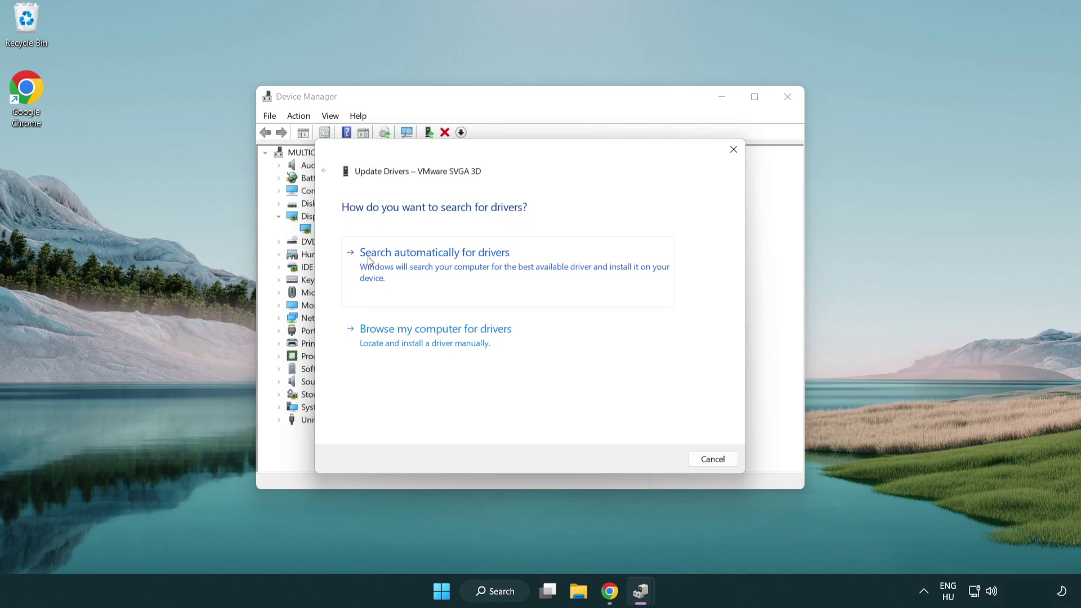
pyautogui.click(443, 265)
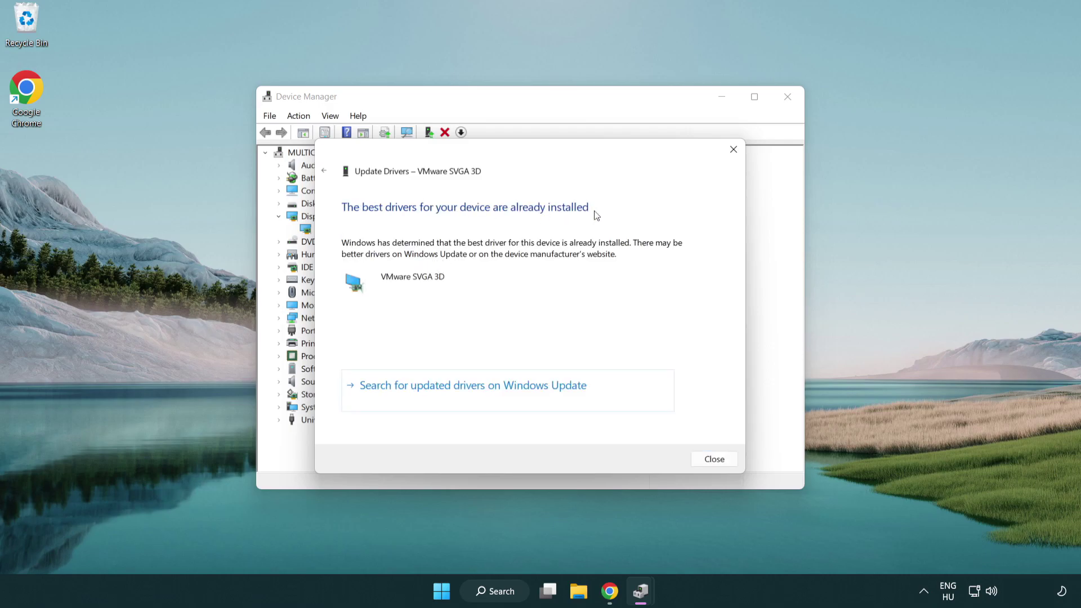
pyautogui.click(710, 458)
pyautogui.click(784, 96)
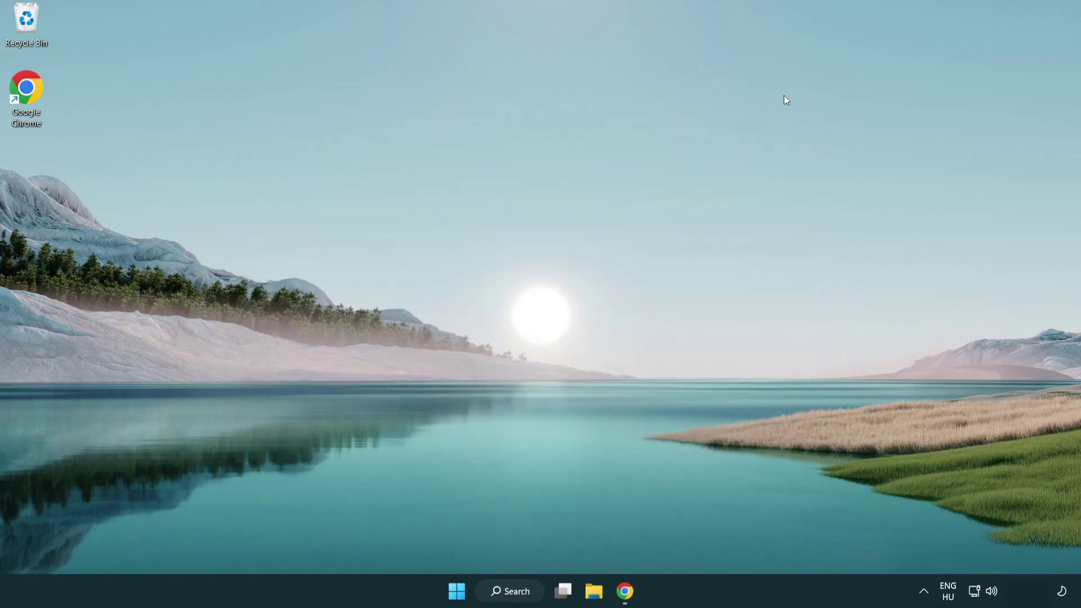
# Open the Game Mode settings page by searching 'game mode'
pyautogui.click(516, 597)
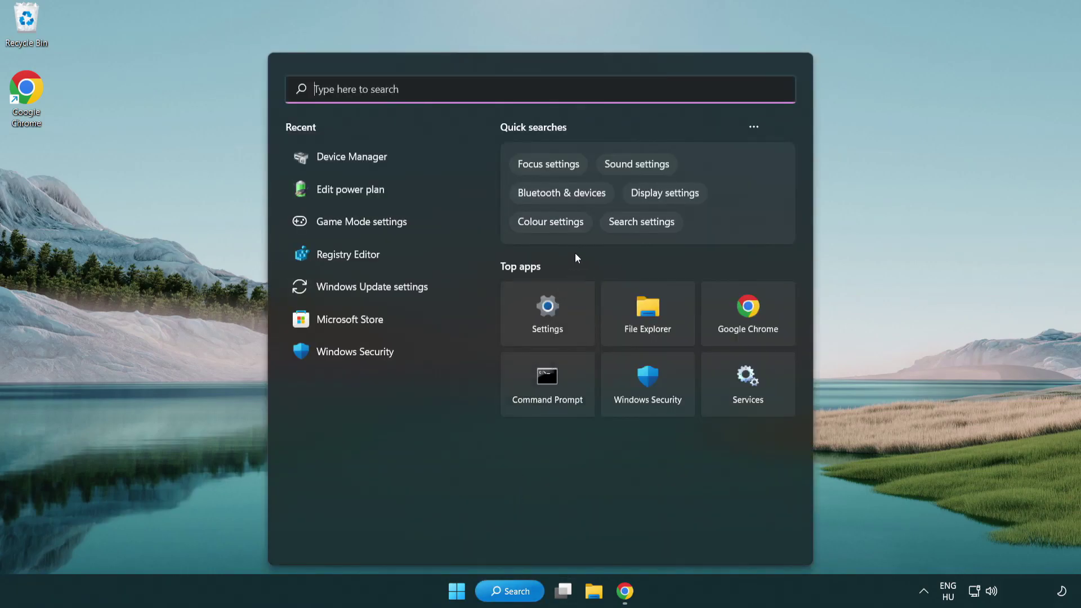
pyautogui.write('gam')
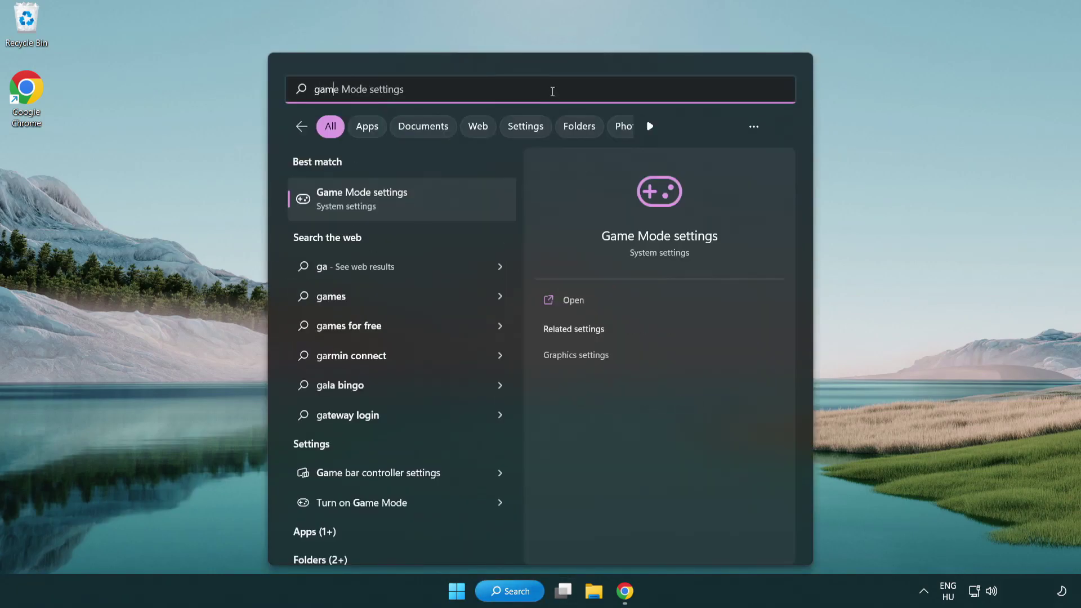
pyautogui.write('e mode')
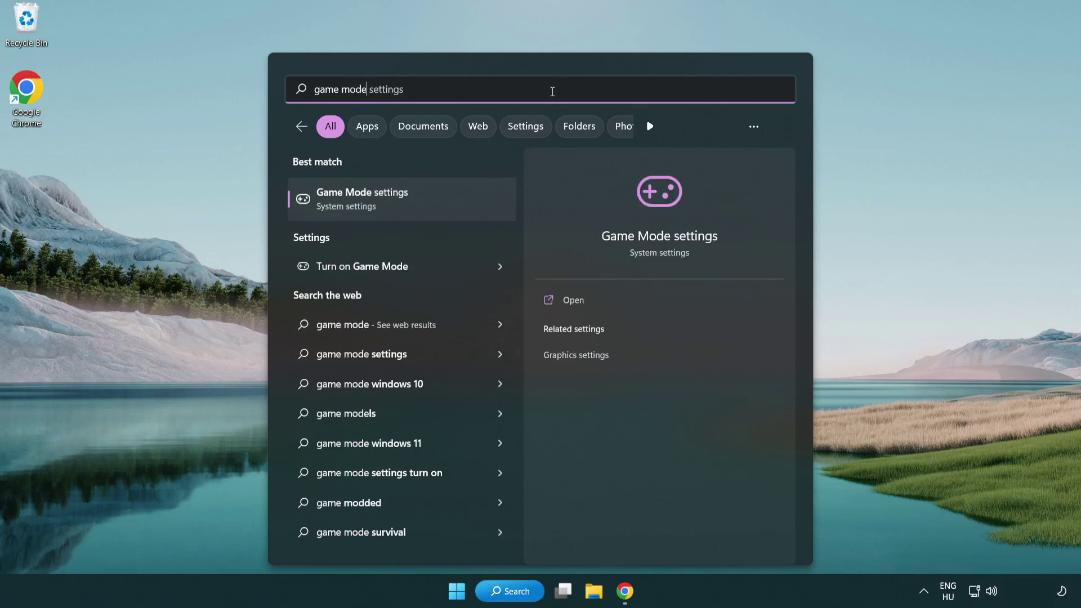
pyautogui.click(407, 206)
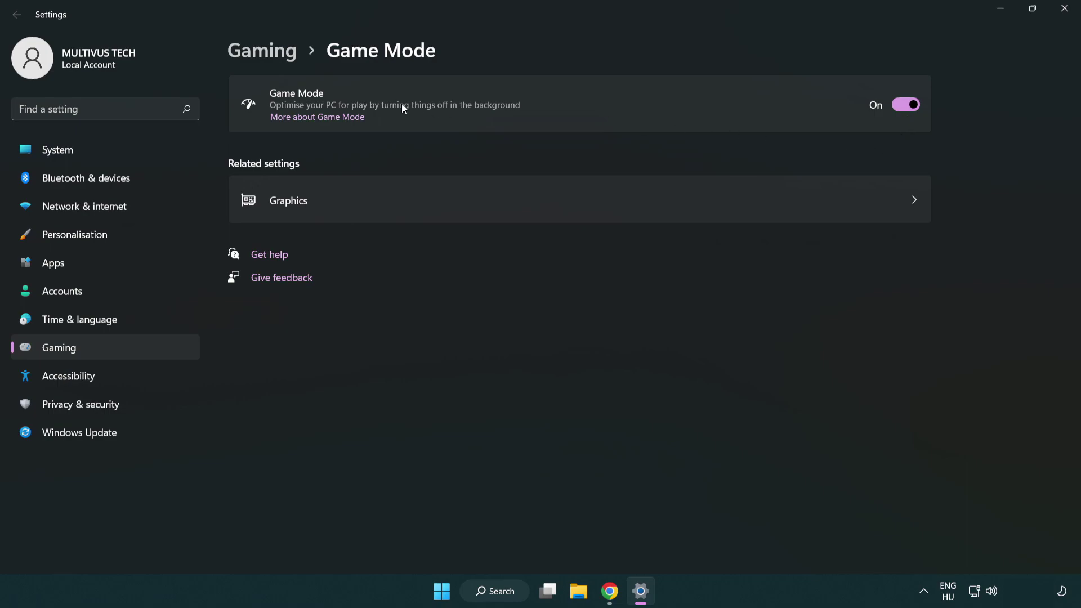
# Turn off opening Xbox Game Bar with the controller button, then close Settings
pyautogui.click(281, 58)
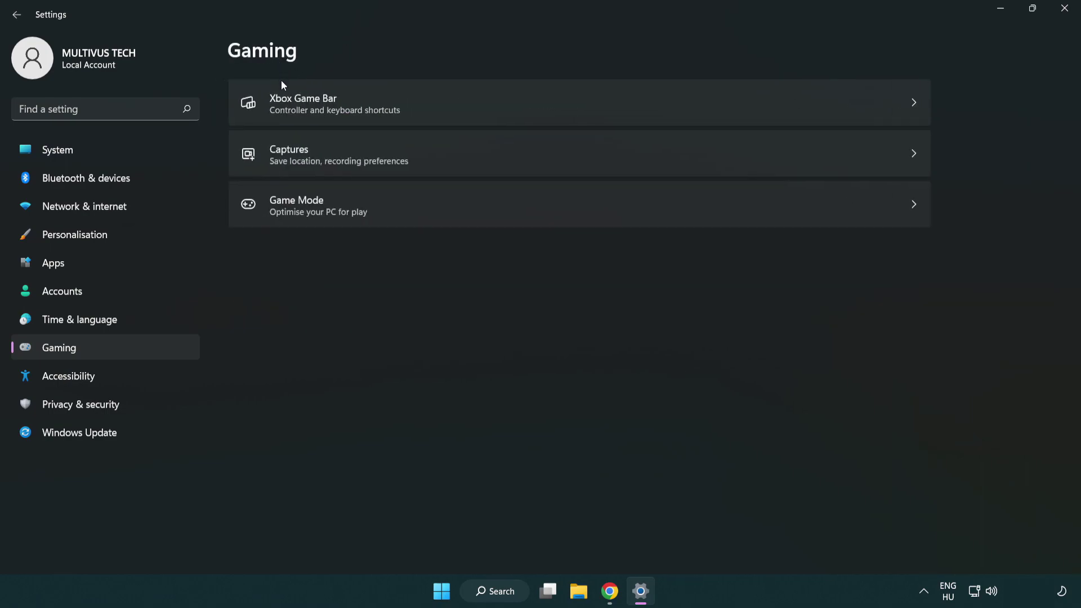
pyautogui.click(478, 105)
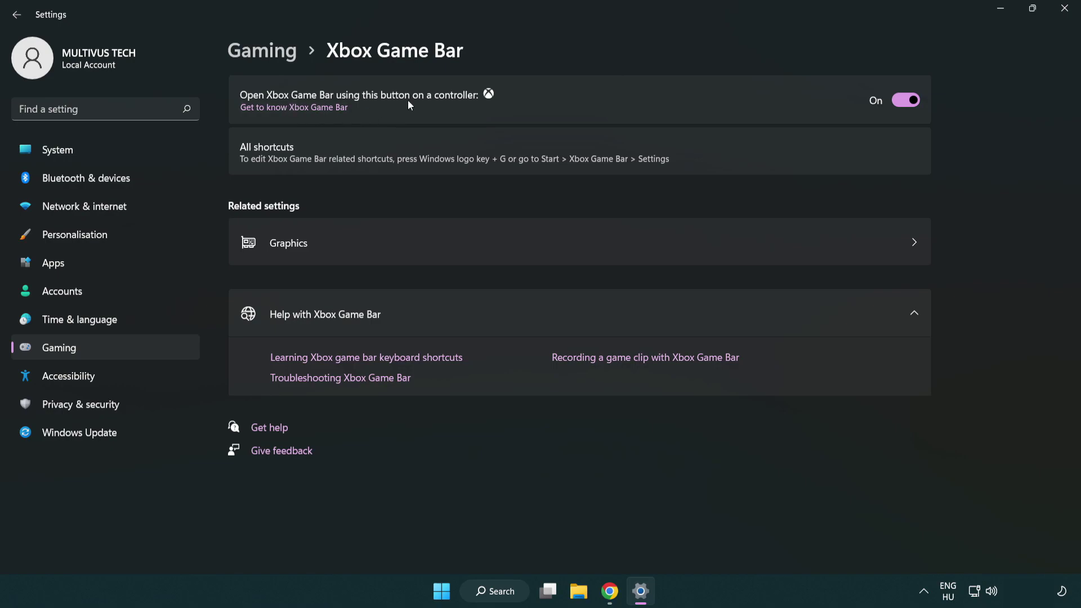
pyautogui.click(911, 101)
pyautogui.click(1065, 14)
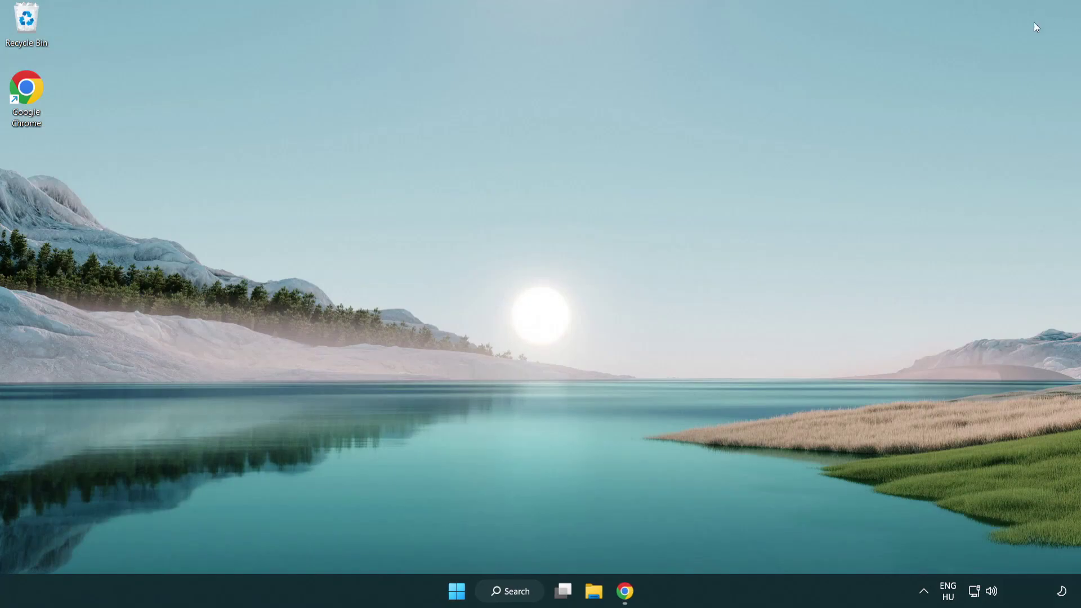
# Launch Task Manager from the Start right-click menu and end Google Chrome (8)
pyautogui.rightClick(458, 593)
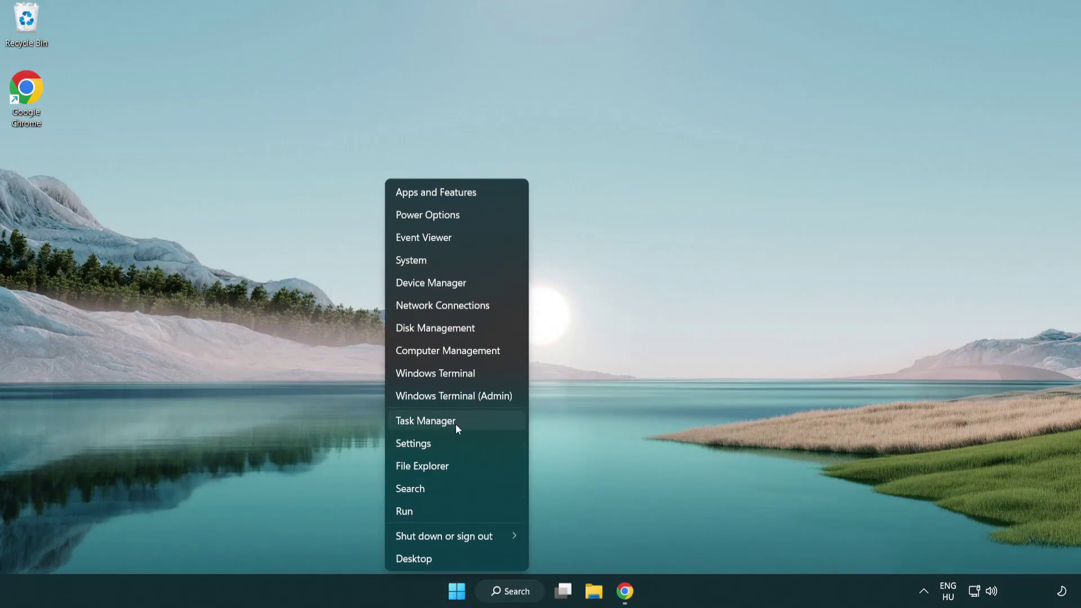
pyautogui.click(474, 420)
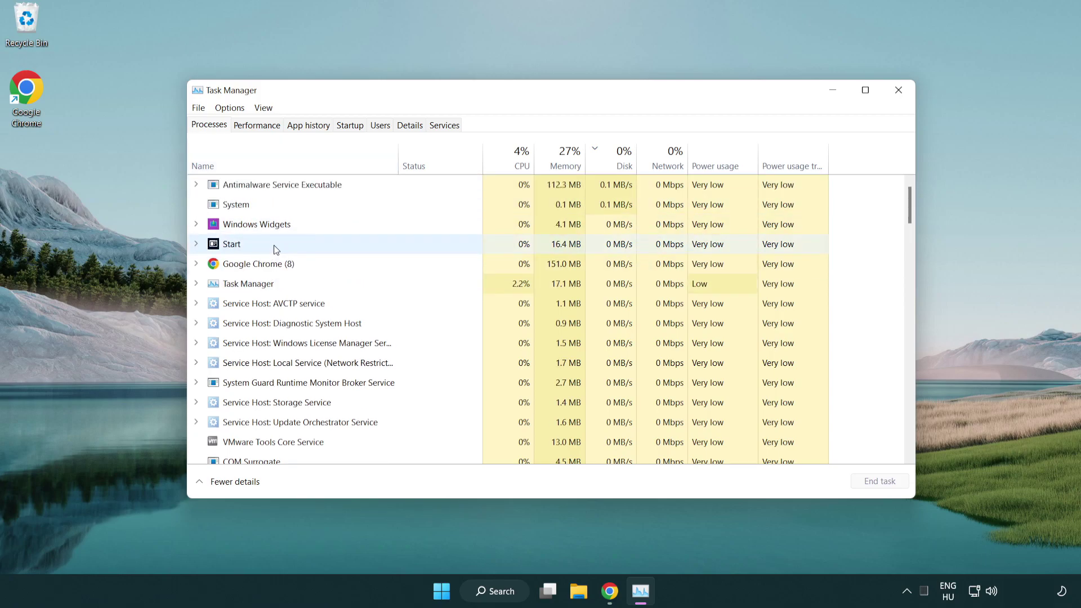
pyautogui.click(276, 265)
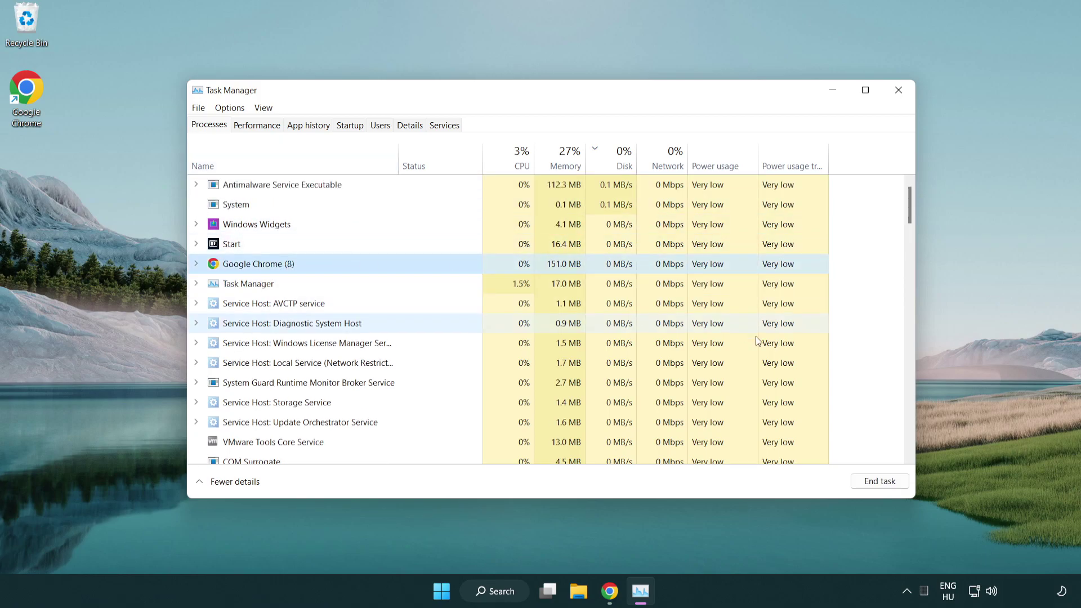
pyautogui.click(886, 488)
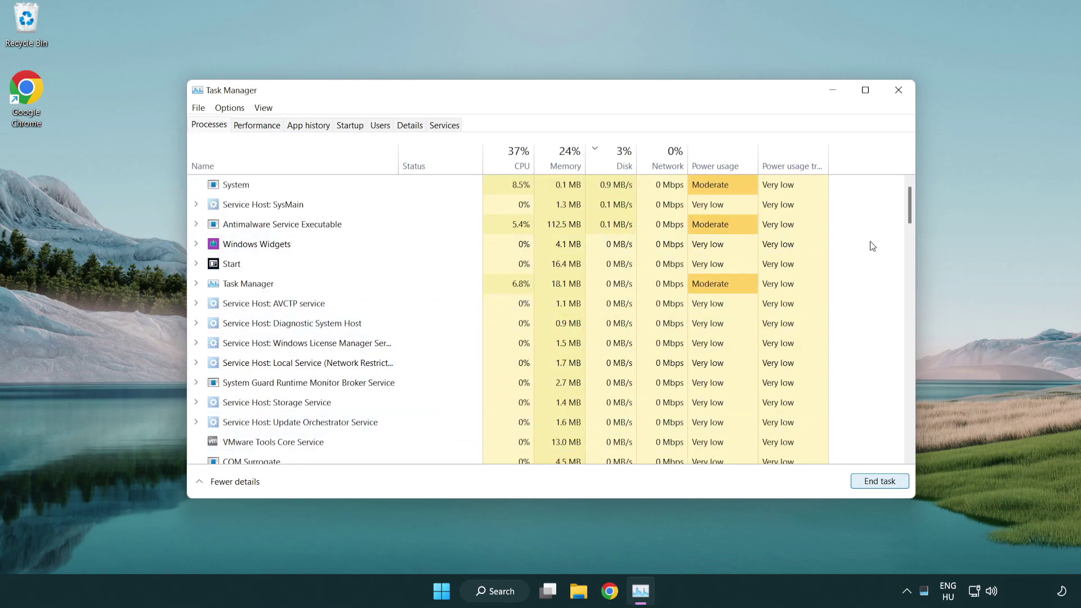
pyautogui.moveTo(913, 218); pyautogui.dragTo(904, 193)
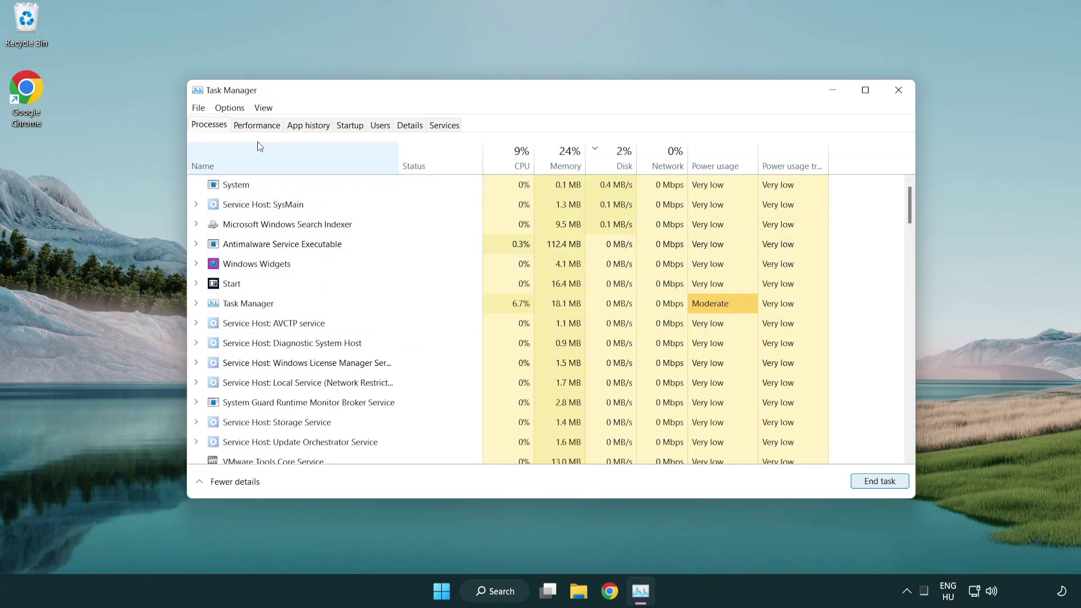
# Disable Cortana, Phone Link and Terminal on the Startup apps list
pyautogui.click(356, 132)
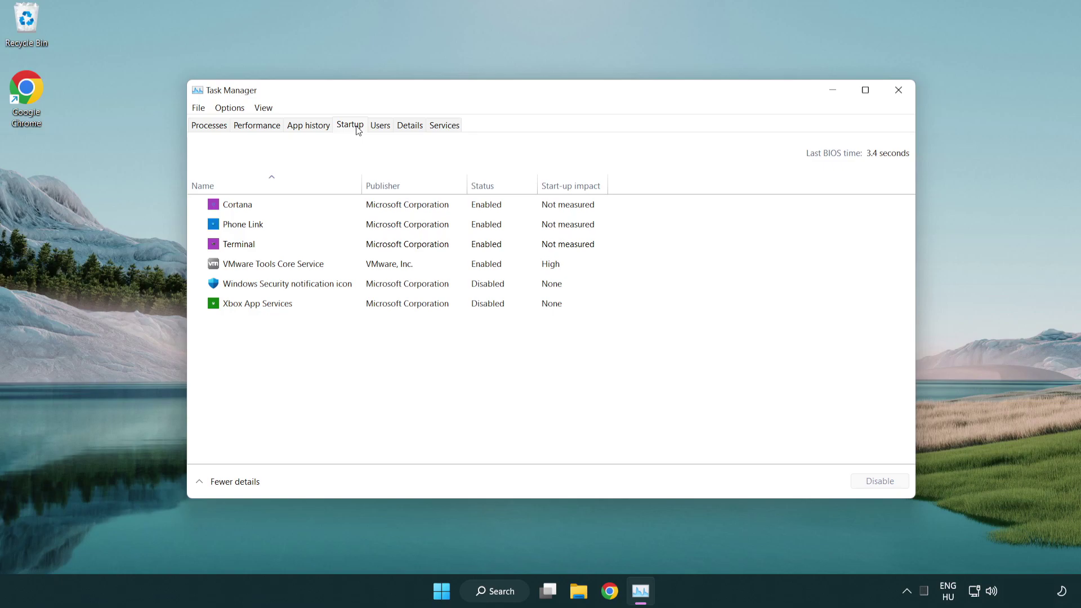
pyautogui.click(388, 210)
pyautogui.click(880, 481)
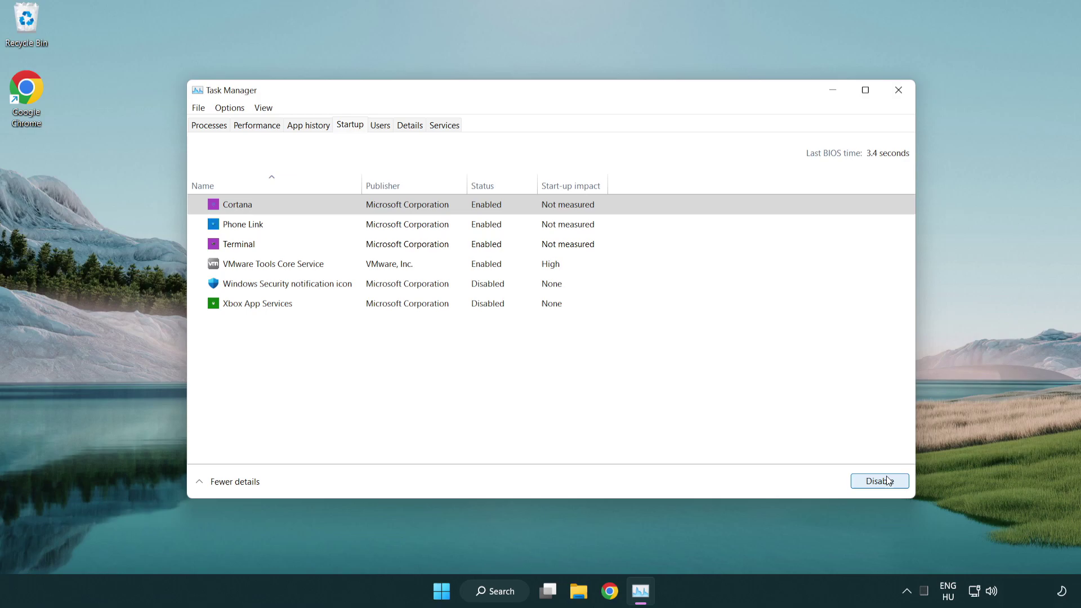
pyautogui.click(430, 225)
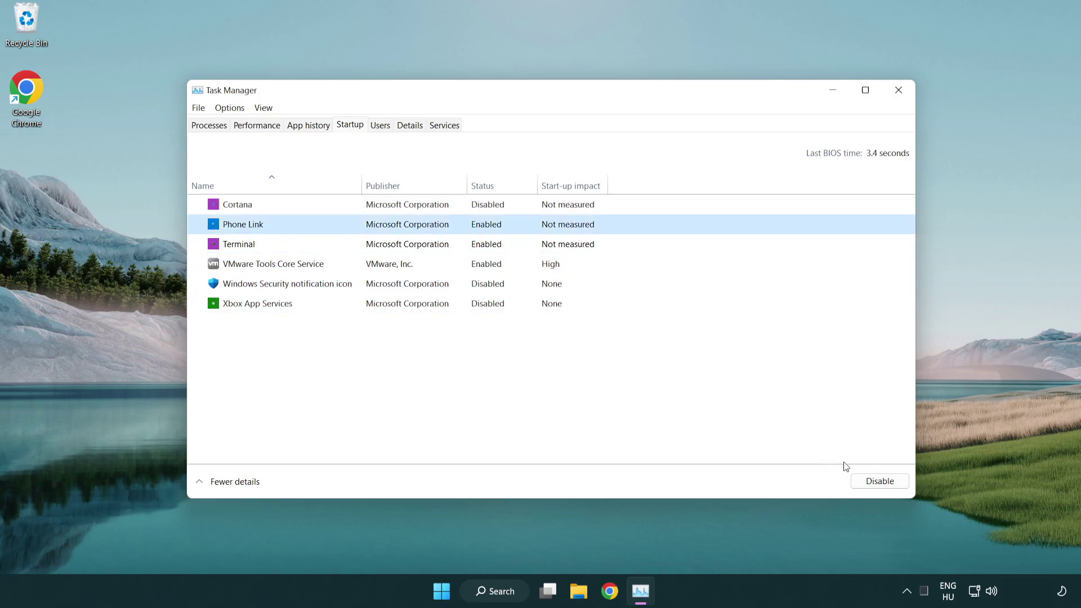
pyautogui.click(878, 481)
pyautogui.click(367, 249)
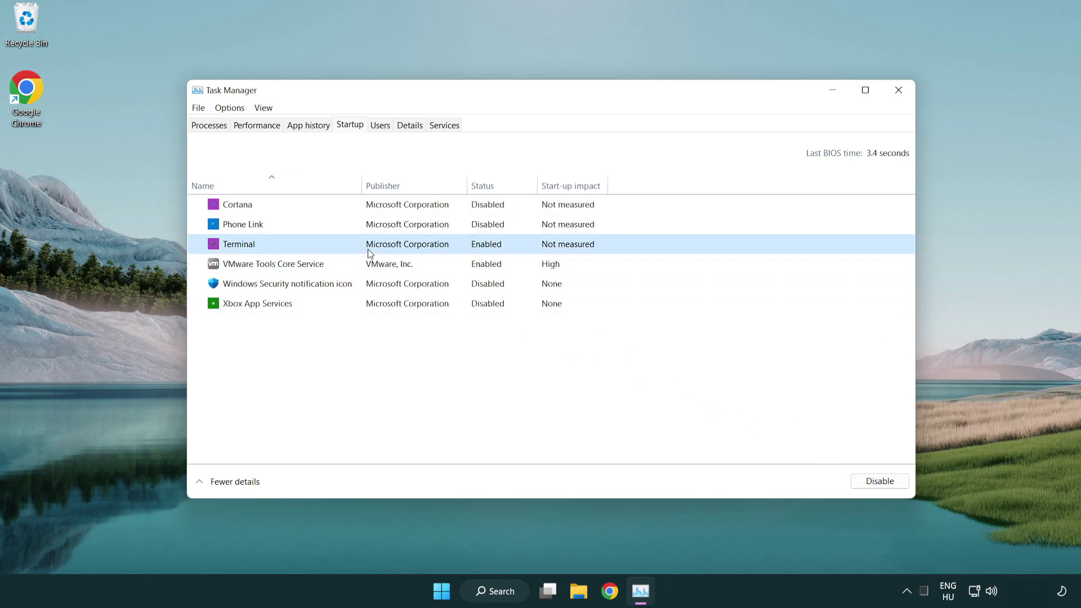
pyautogui.click(900, 486)
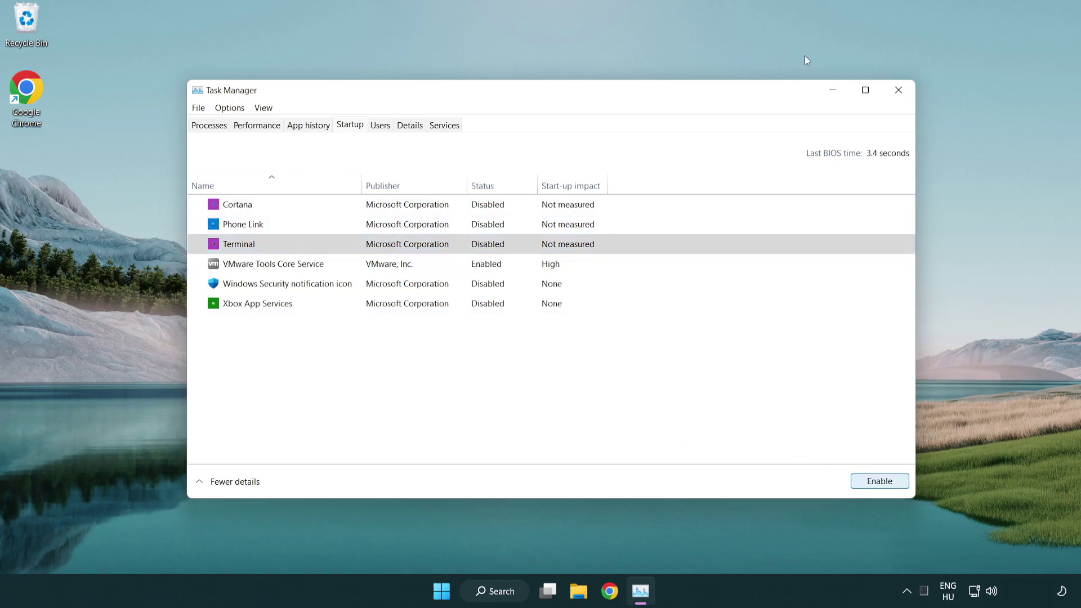
# Close Task Manager, check Windows Update until it reports up to date, then close Settings
pyautogui.click(899, 90)
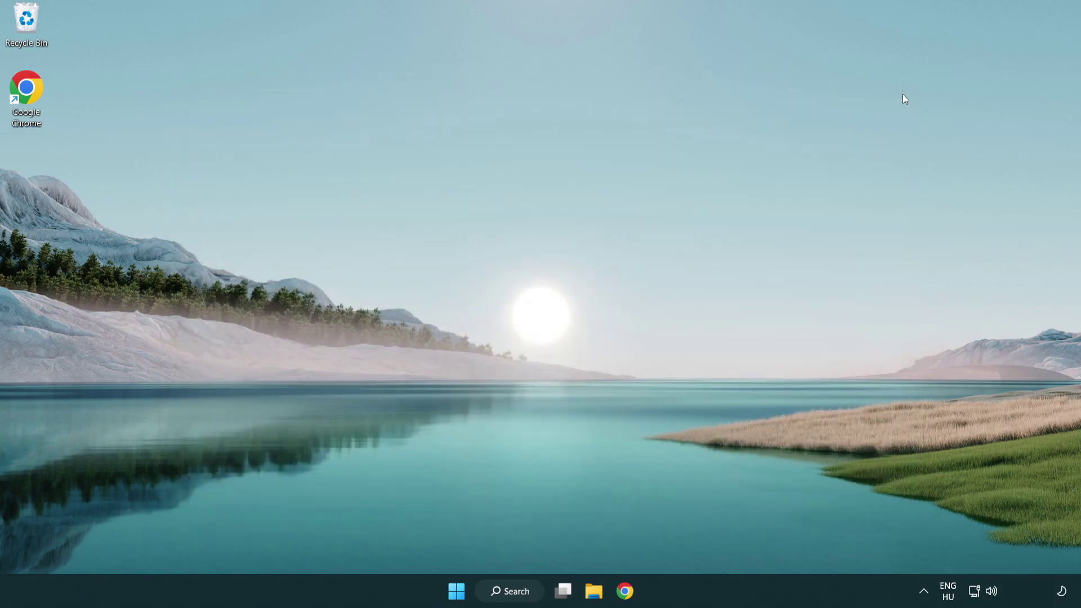
pyautogui.click(501, 592)
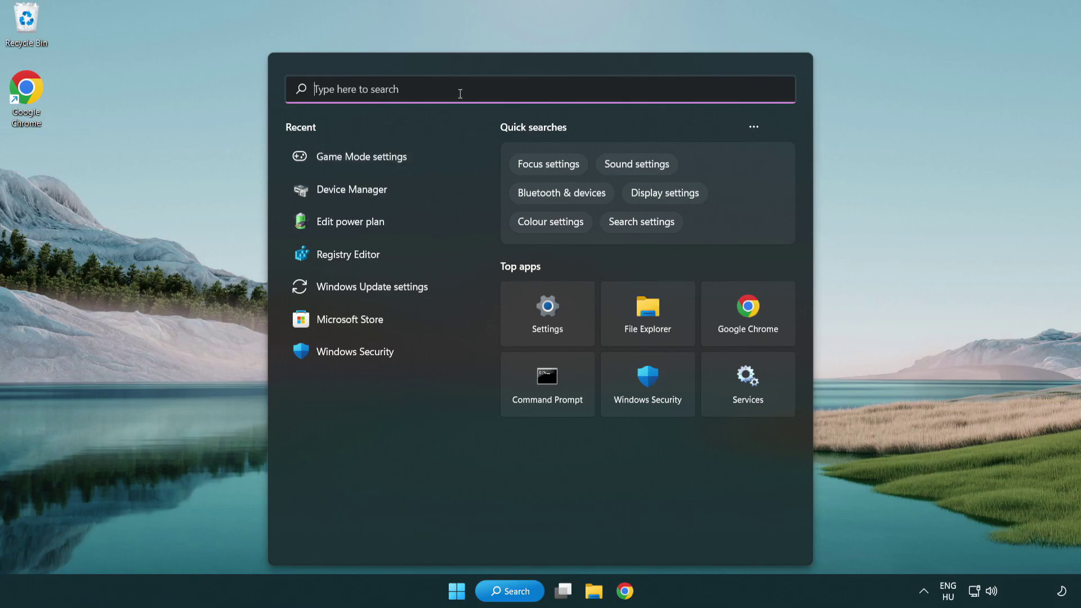
pyautogui.write('update')
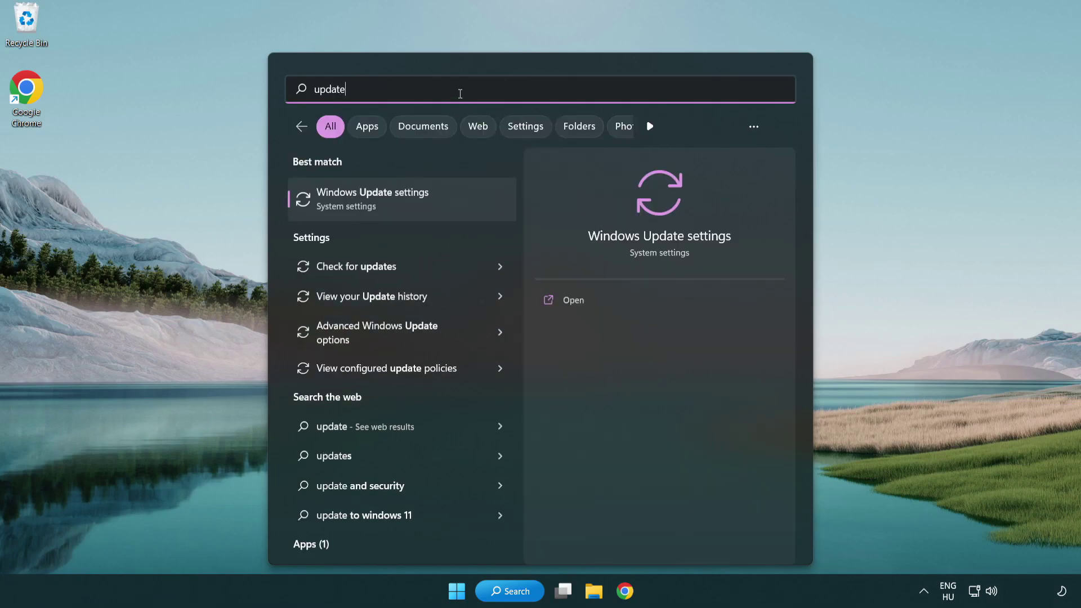
pyautogui.click(418, 206)
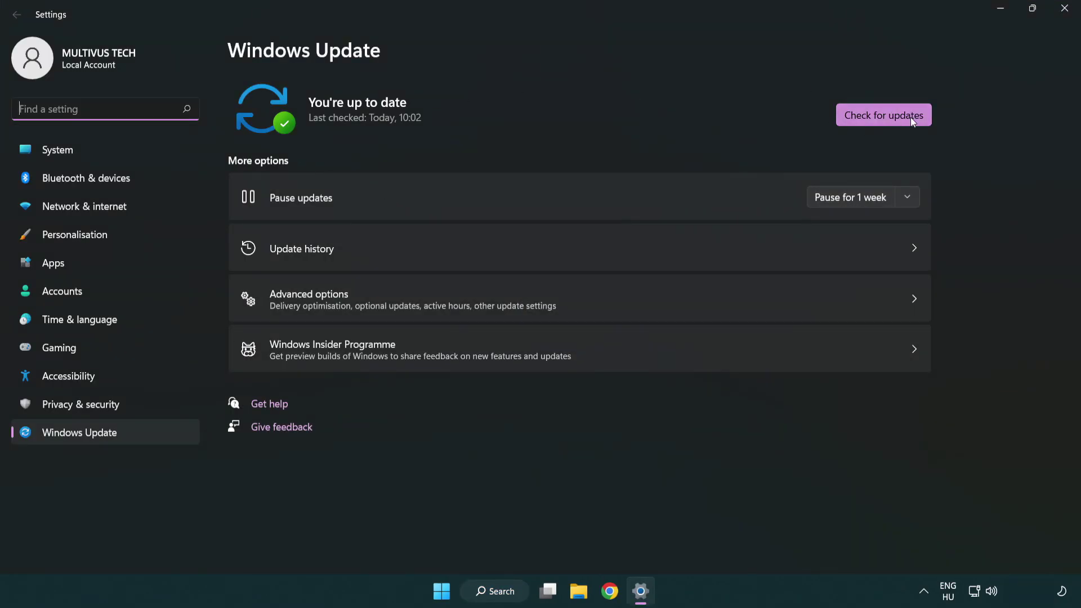
pyautogui.click(891, 115)
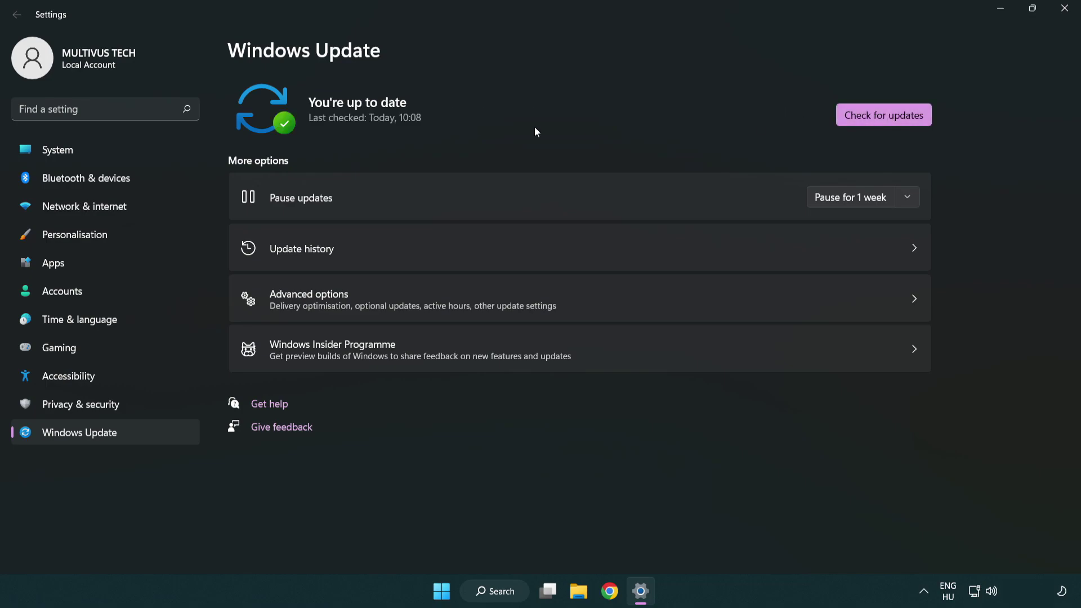
pyautogui.click(1066, 10)
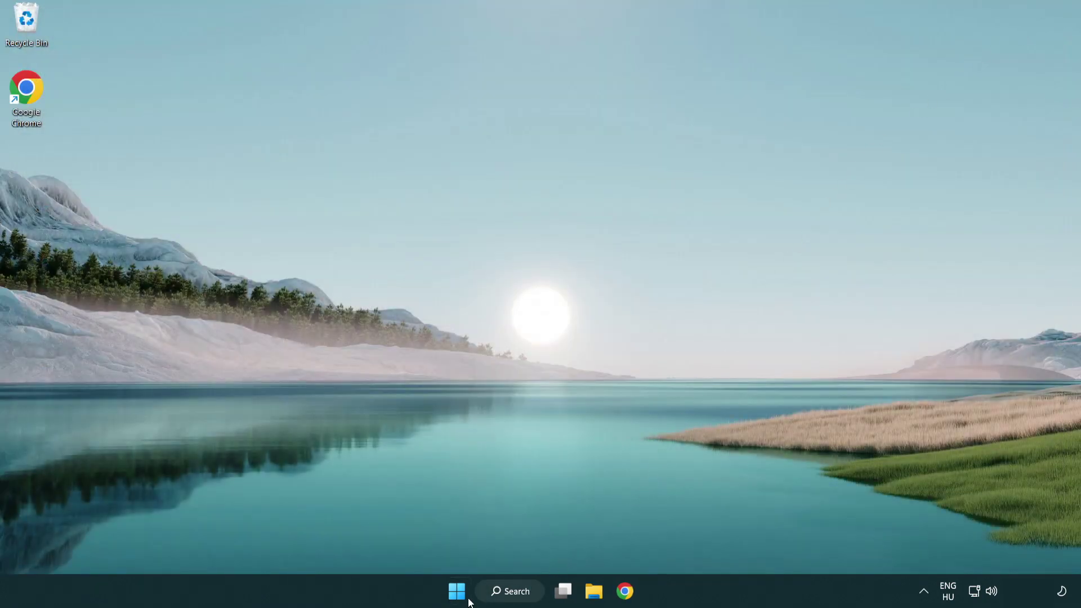
# Open regedit and navigate to HKEY_CURRENT_USER\System\GameConfigStore
pyautogui.click(508, 592)
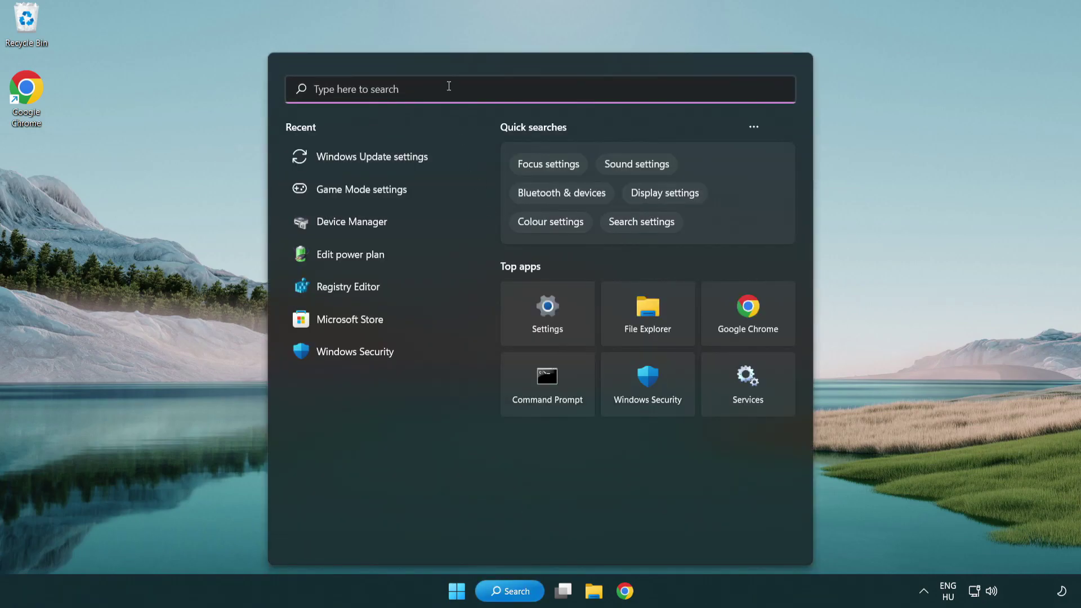
pyautogui.write('regedit')
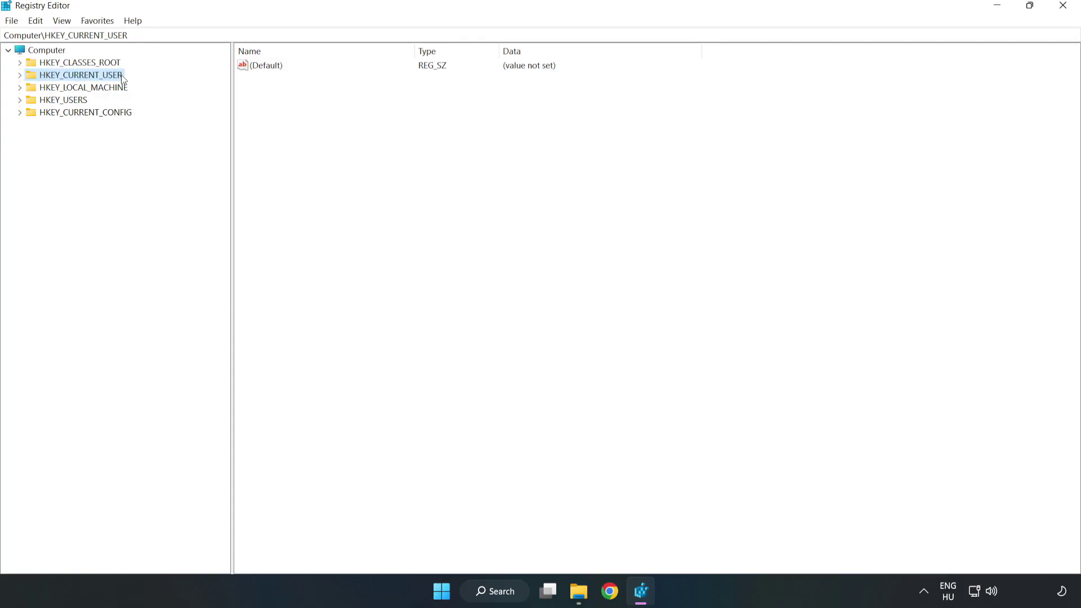
pyautogui.click(20, 75)
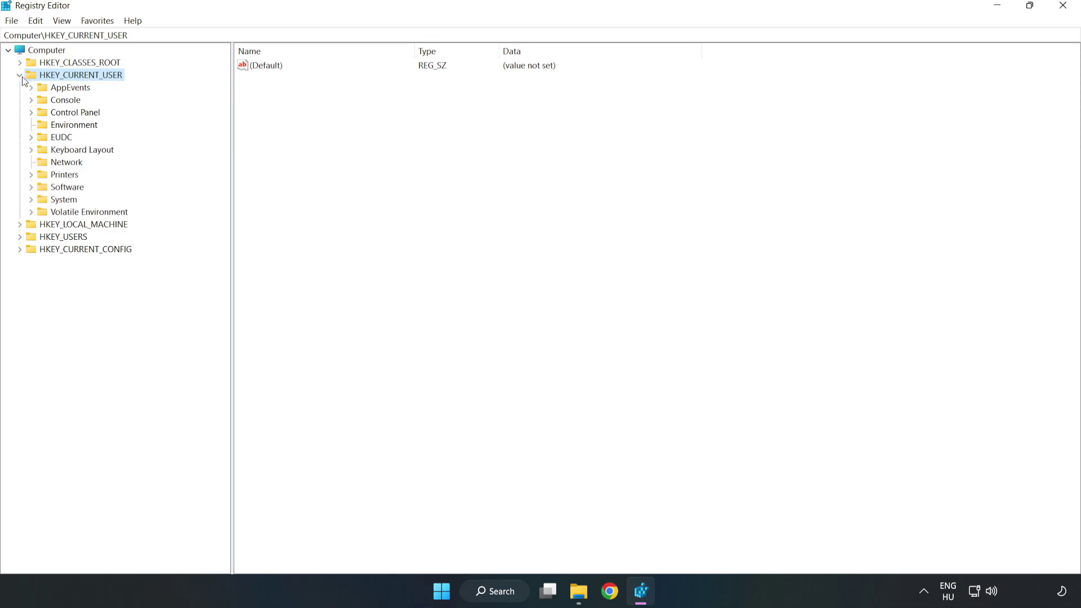
pyautogui.click(31, 200)
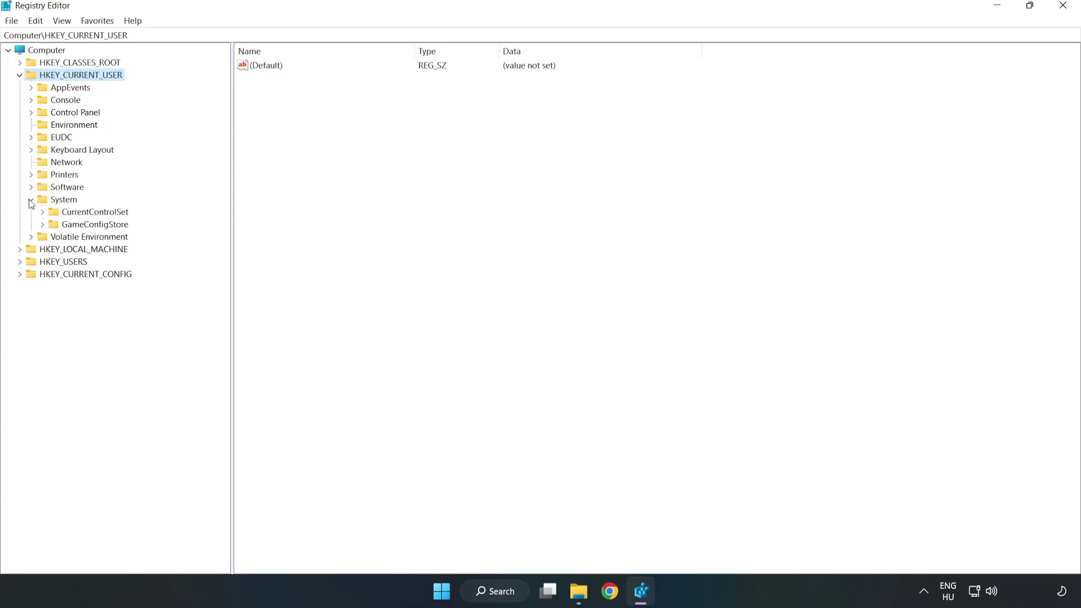
pyautogui.click(91, 227)
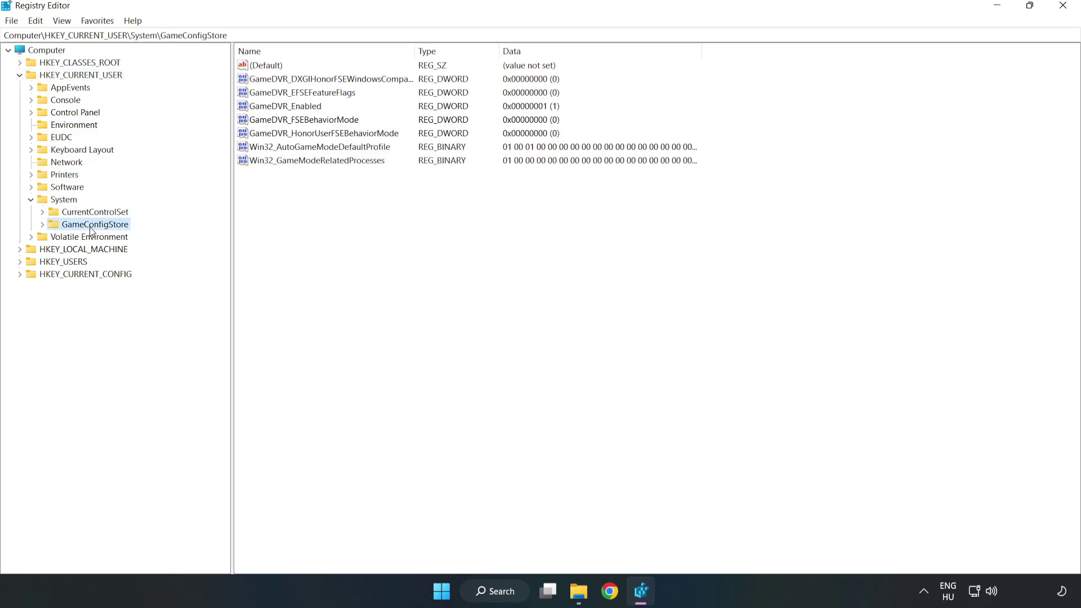
# Change GameDVR_Enabled's value data from 1 to 0 and collapse HKEY_CURRENT_USER
pyautogui.click(261, 111)
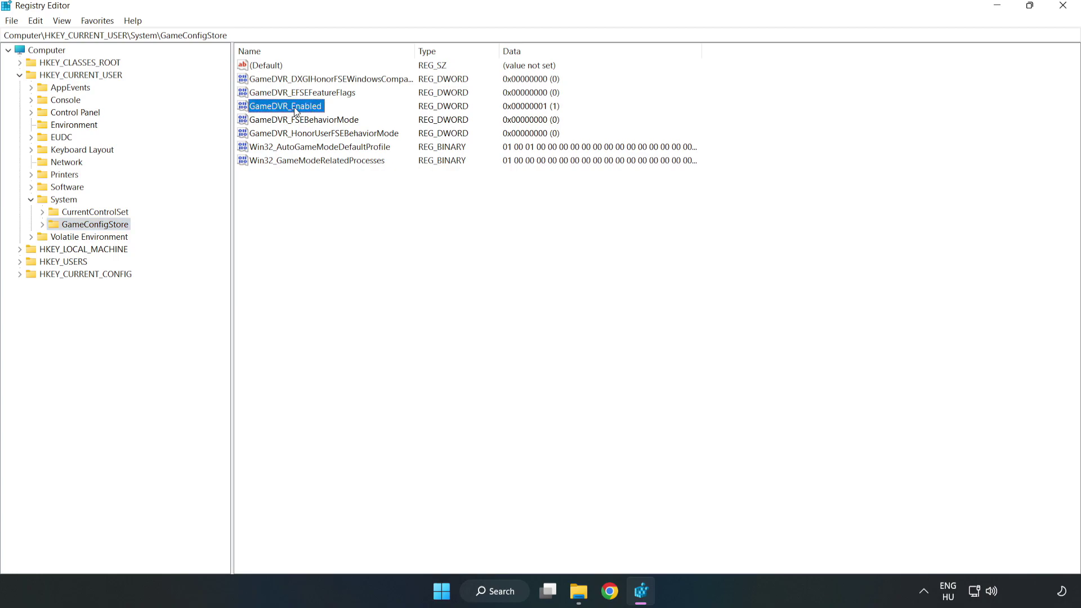
pyautogui.rightClick(295, 111)
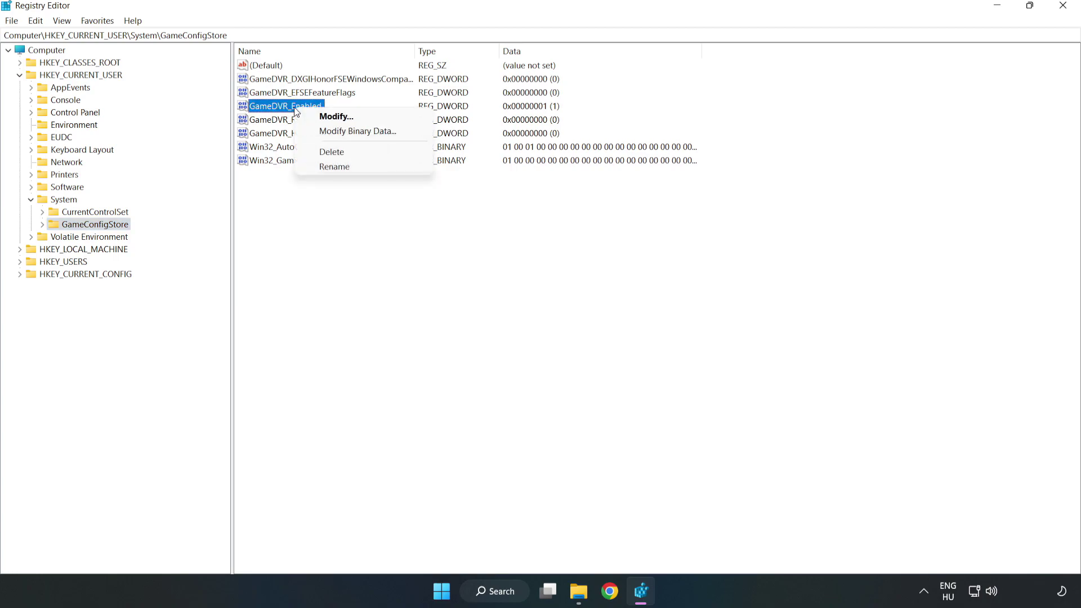
pyautogui.click(344, 118)
pyautogui.moveTo(276, 104); pyautogui.dragTo(603, 229)
pyautogui.click(452, 294)
pyautogui.moveTo(452, 294); pyautogui.dragTo(374, 280)
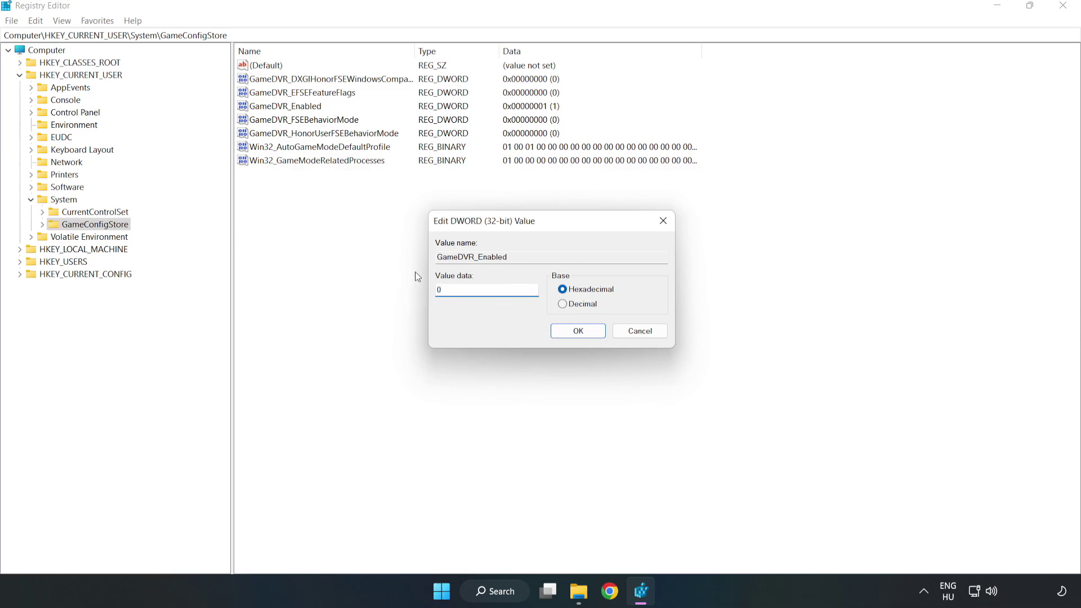
pyautogui.click(579, 332)
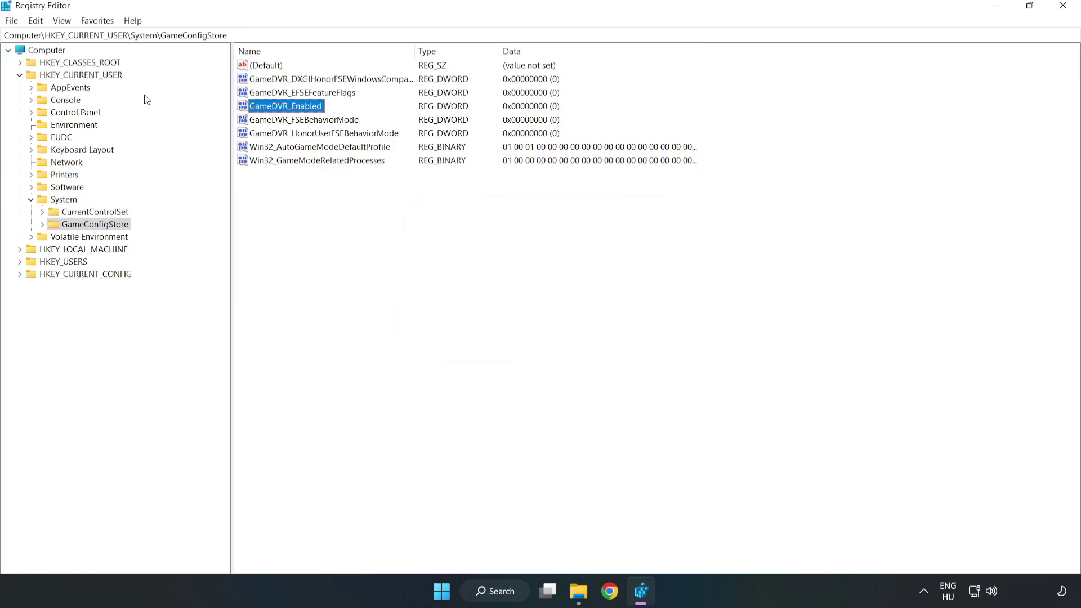
pyautogui.click(19, 75)
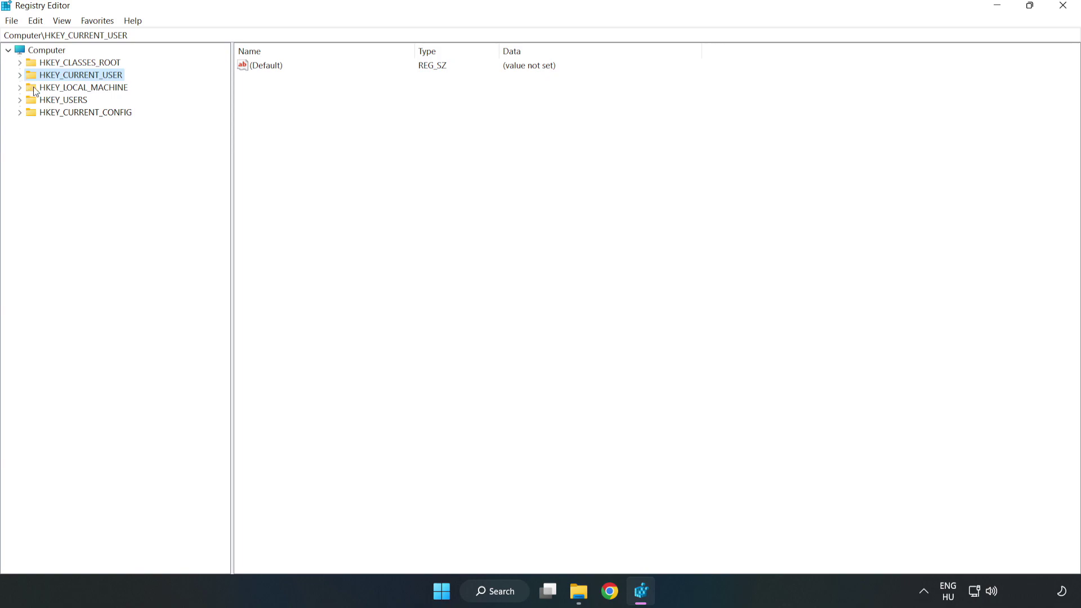
# Browse to HKEY_LOCAL_MACHINE\SOFTWARE\Microsoft\PolicyManager\default\ApplicationManagement\AllowGameDVR to show its values
pyautogui.doubleClick(26, 89)
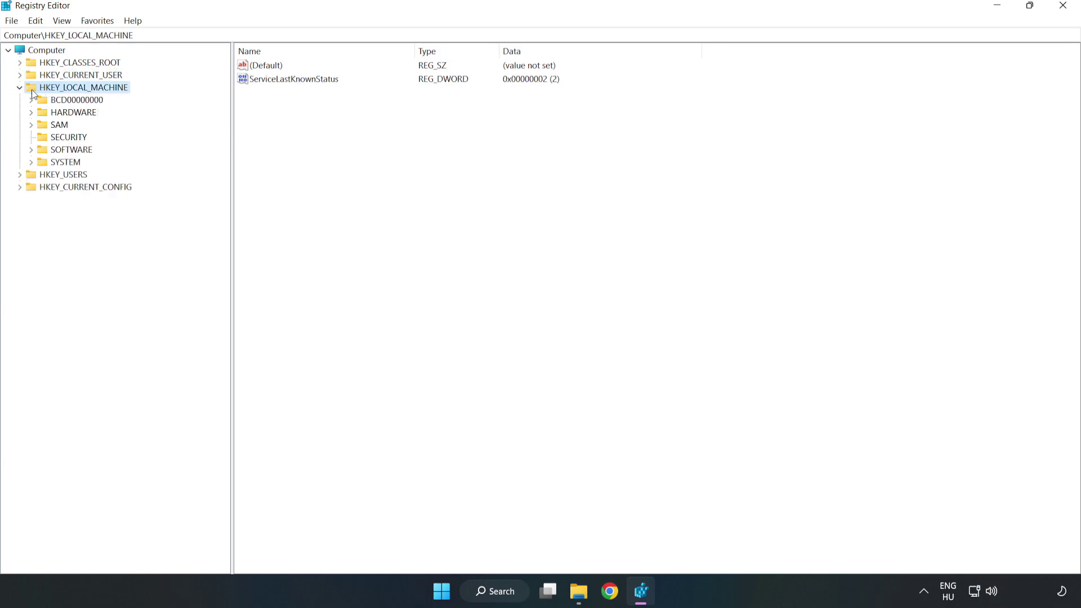
pyautogui.click(32, 150)
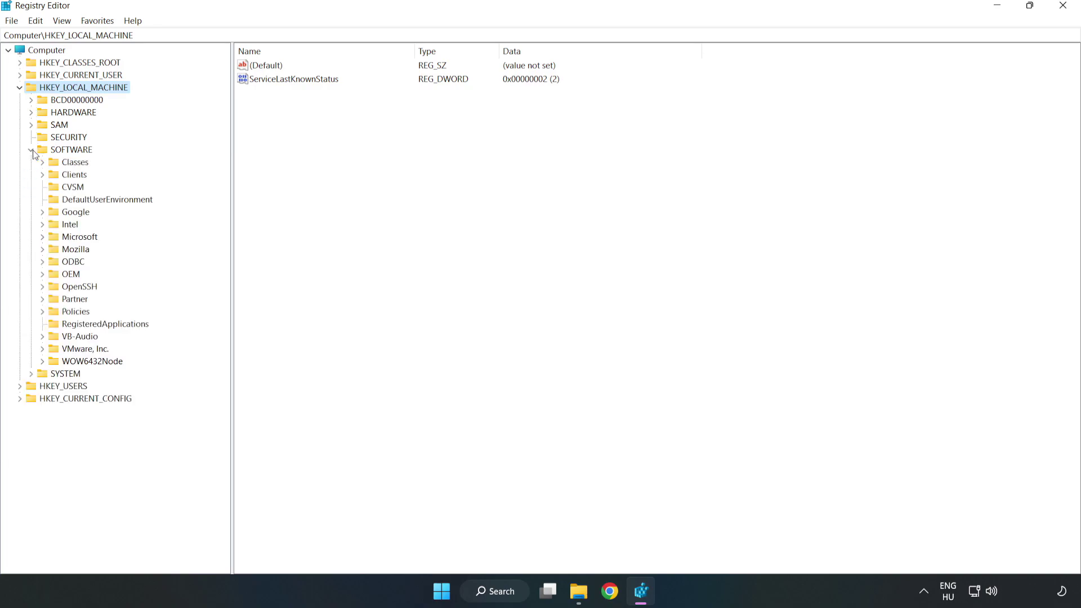
pyautogui.click(43, 239)
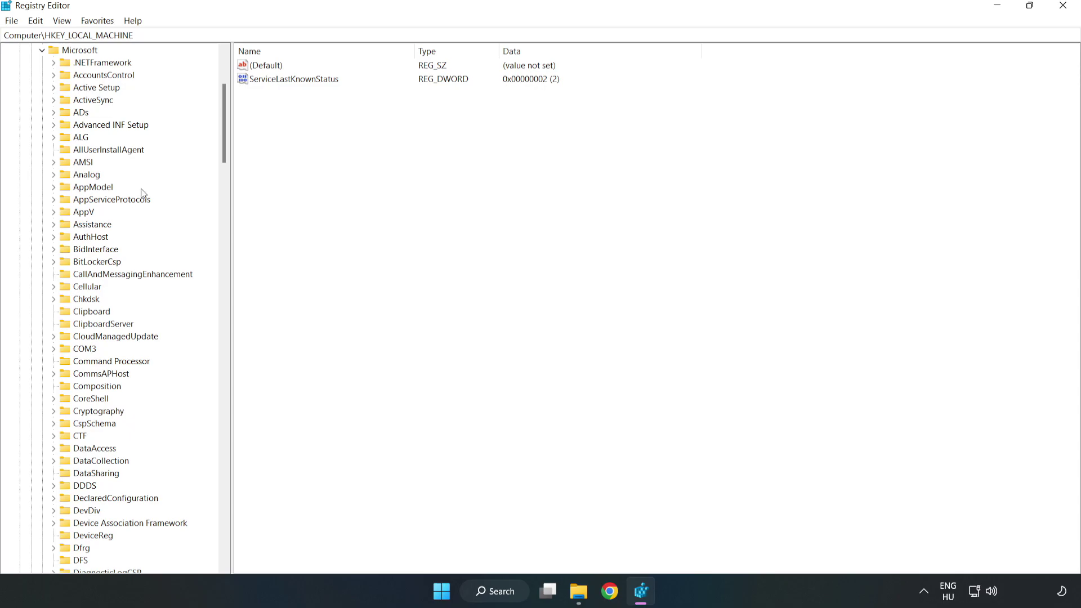
pyautogui.moveTo(222, 144); pyautogui.dragTo(239, 393)
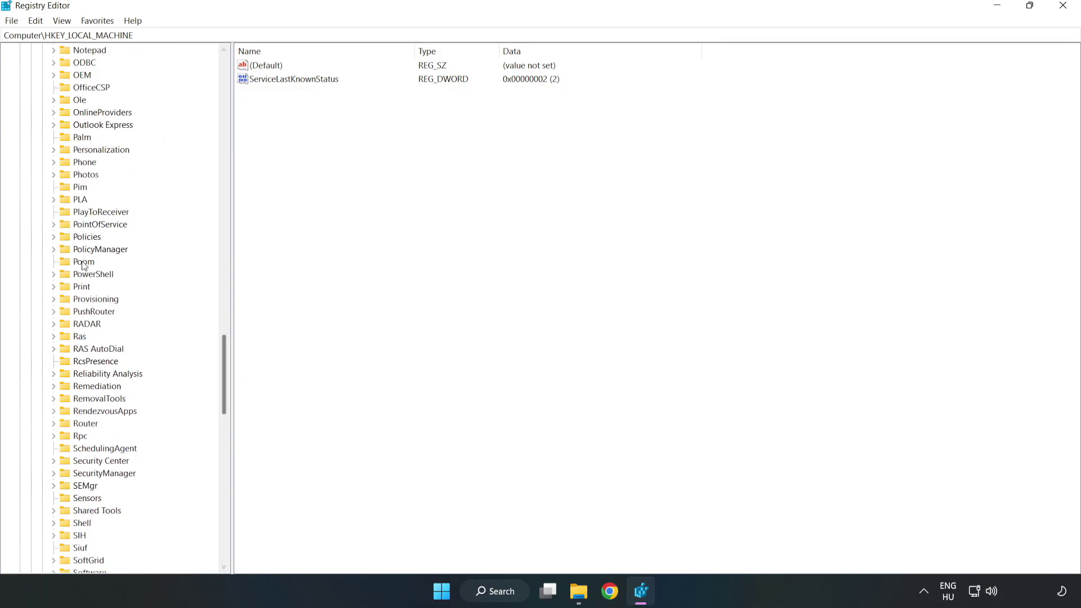
pyautogui.click(54, 250)
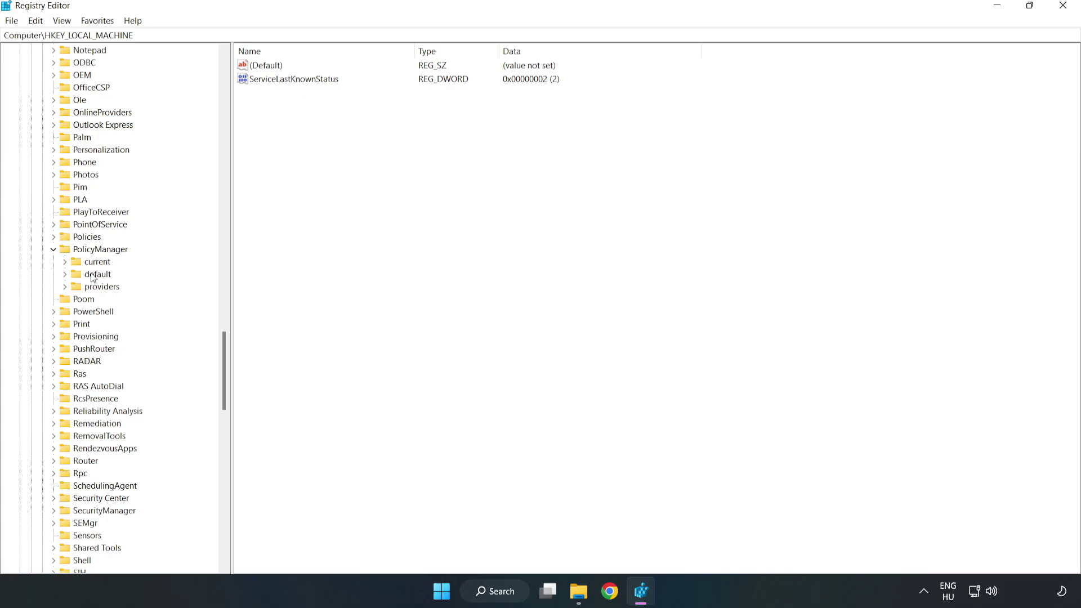
pyautogui.click(65, 275)
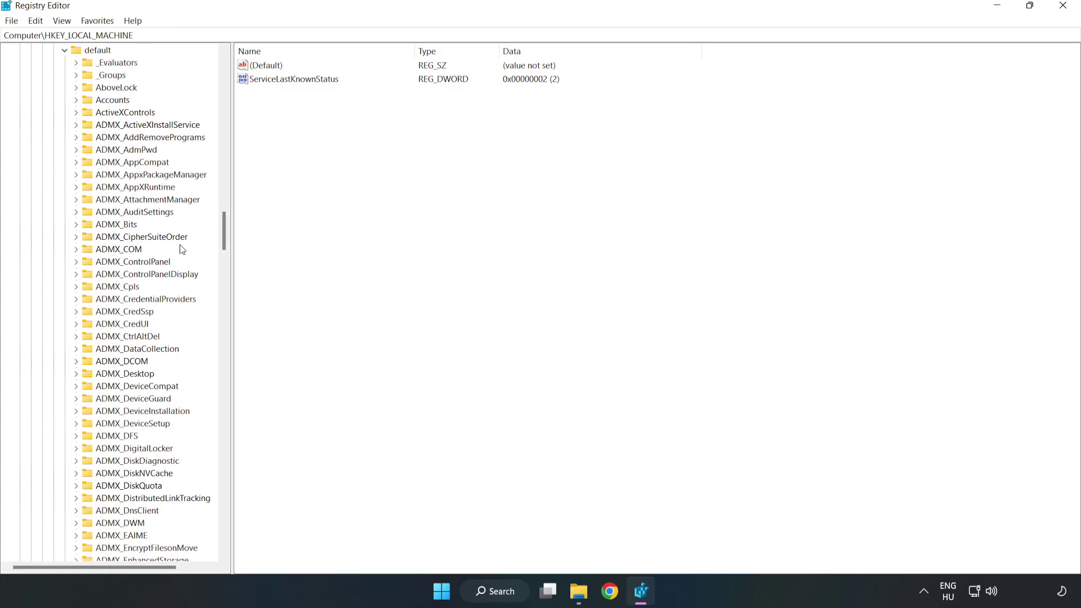
pyautogui.moveTo(224, 231); pyautogui.dragTo(219, 357)
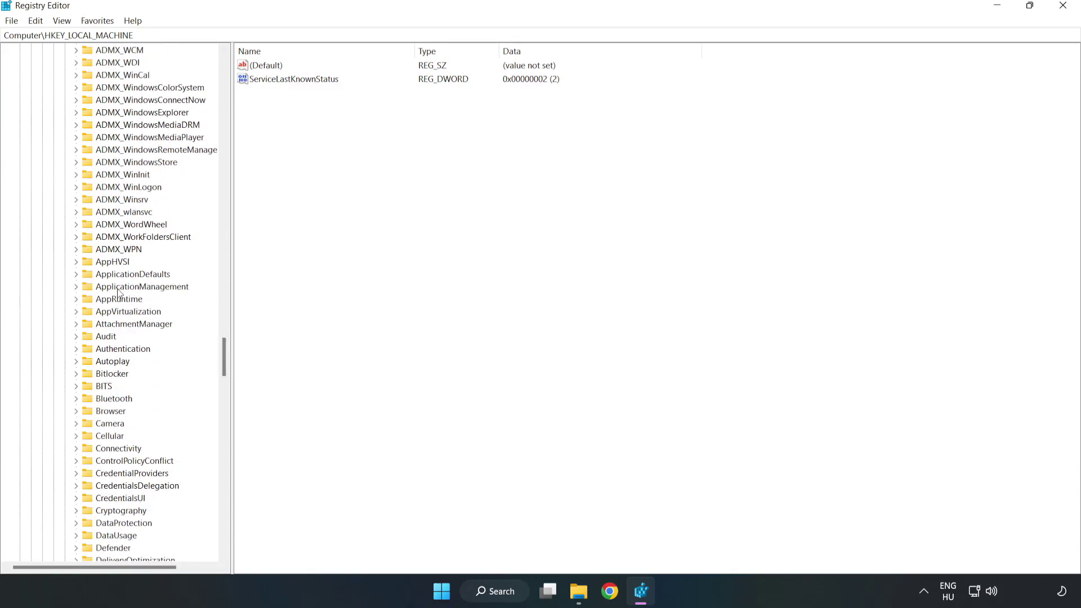
pyautogui.click(79, 286)
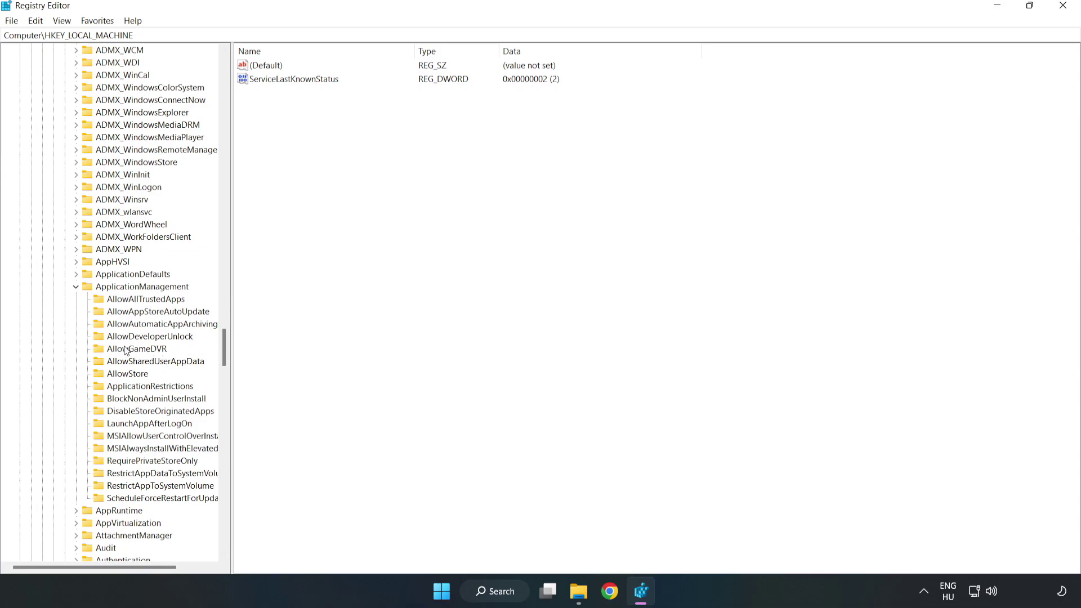
pyautogui.click(126, 351)
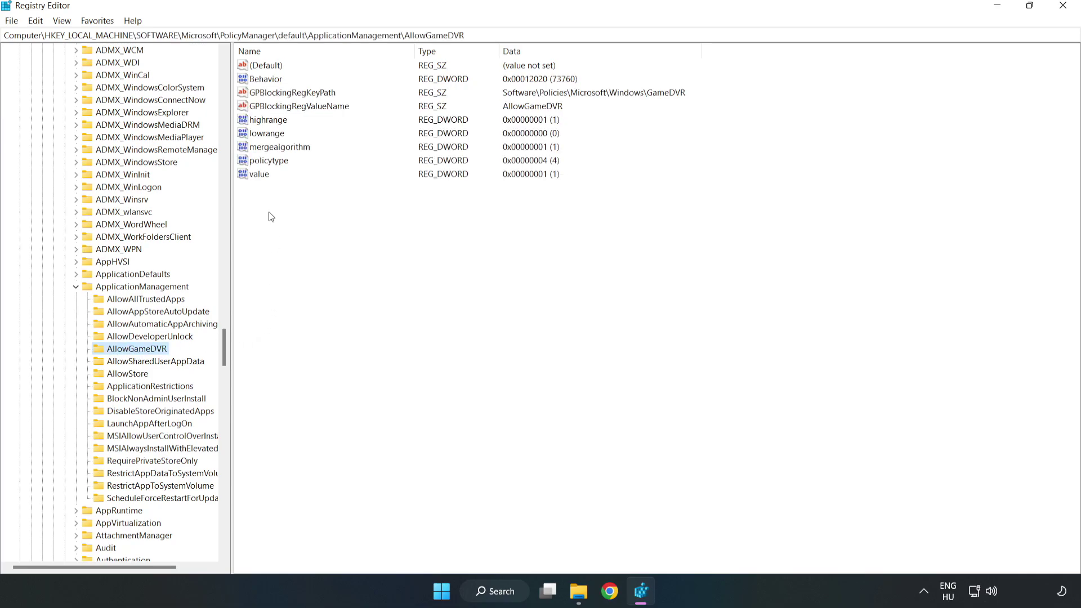
# Change AllowGameDVR's 'value' data from 1 to 0, then close Registry Editor
pyautogui.click(255, 175)
pyautogui.rightClick(265, 180)
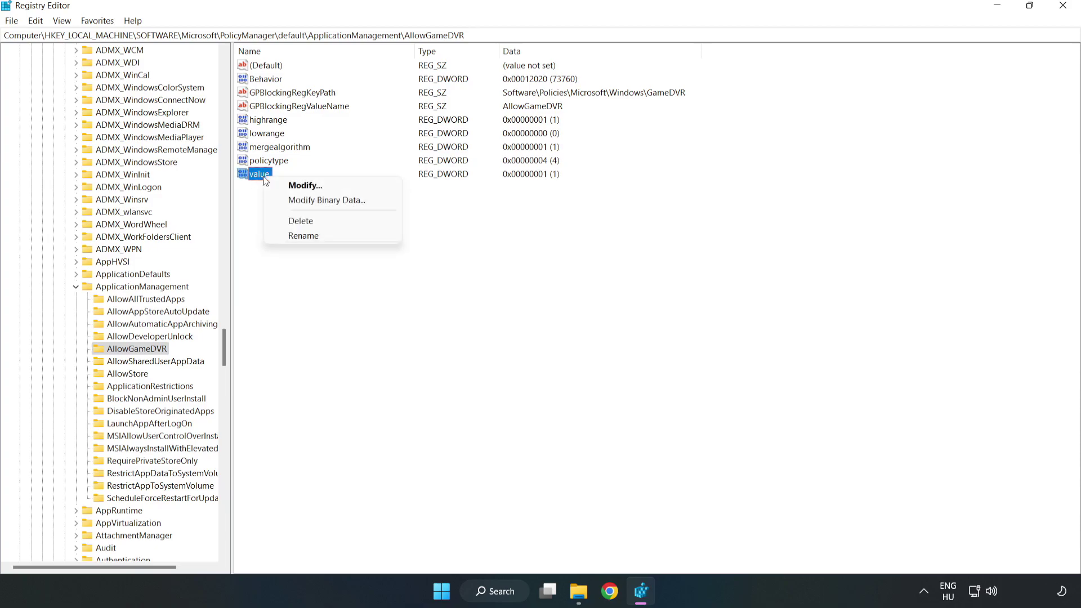
pyautogui.click(311, 186)
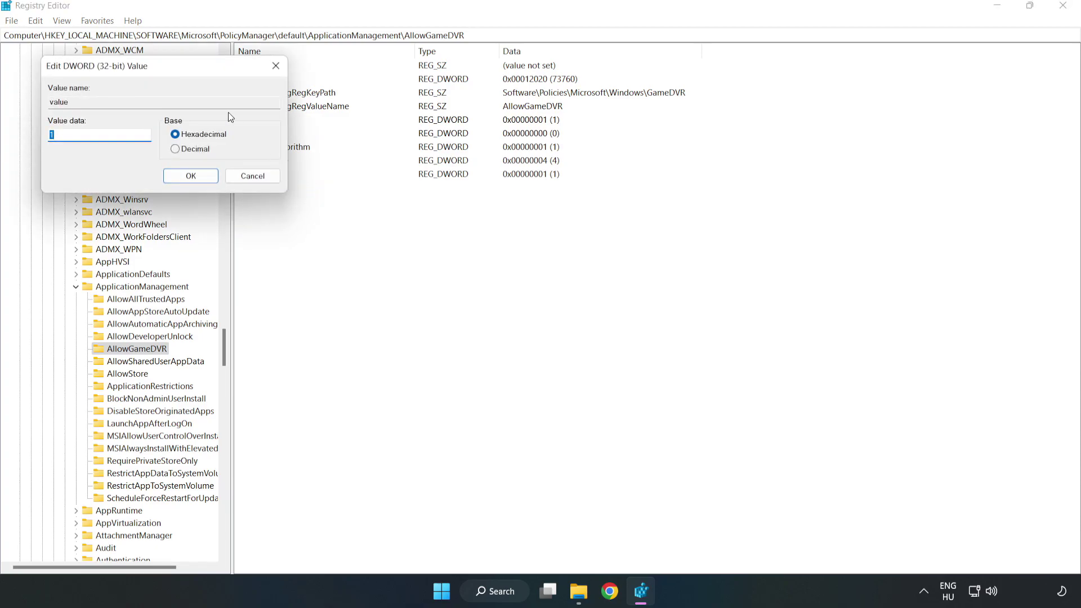
pyautogui.moveTo(203, 73); pyautogui.dragTo(550, 224)
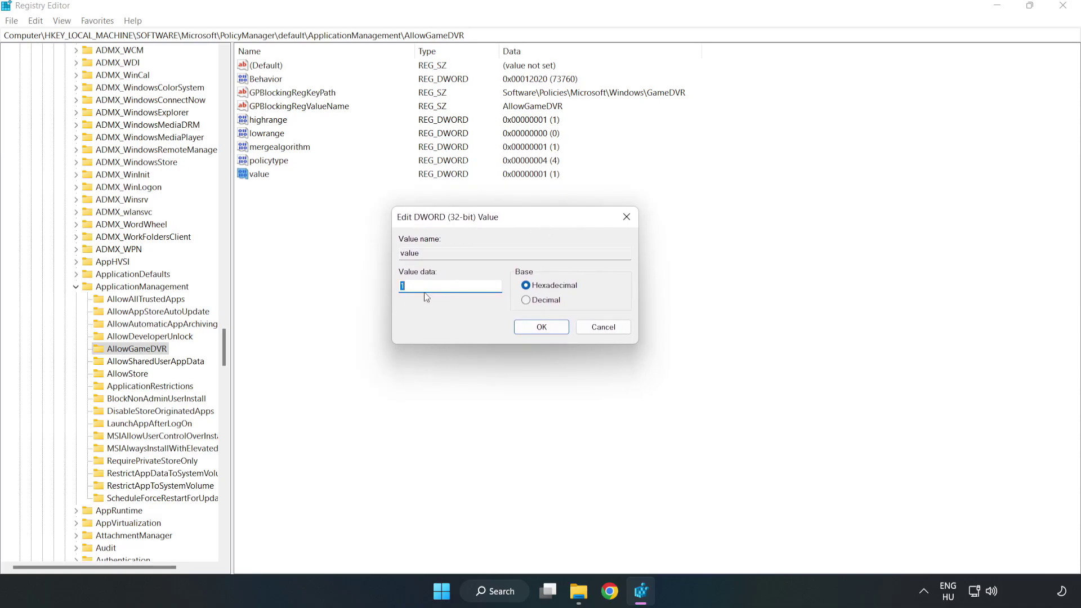
pyautogui.write('0')
pyautogui.click(529, 329)
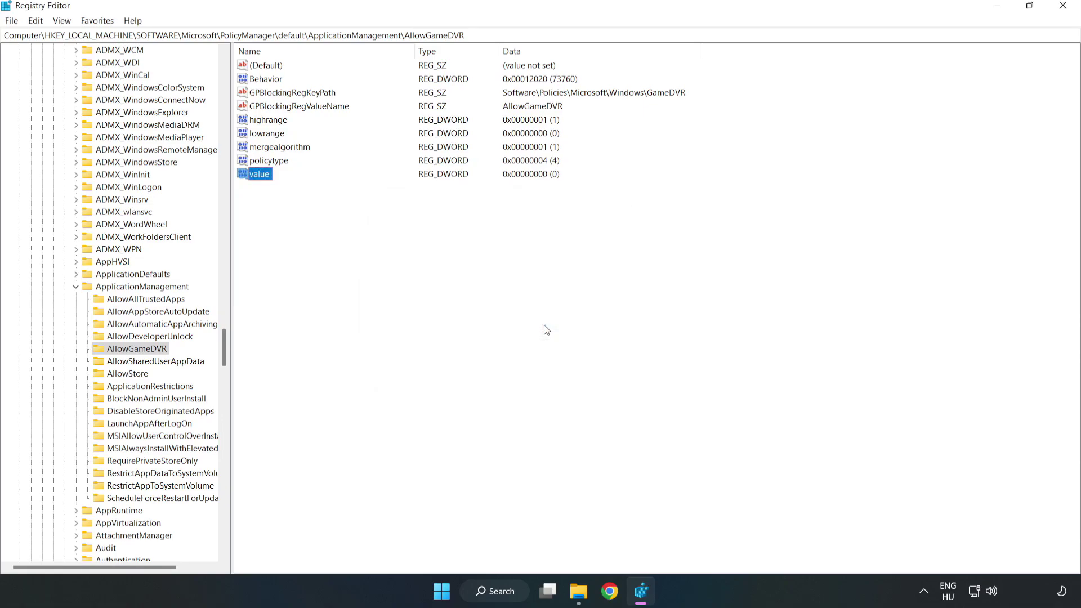
pyautogui.click(1064, 7)
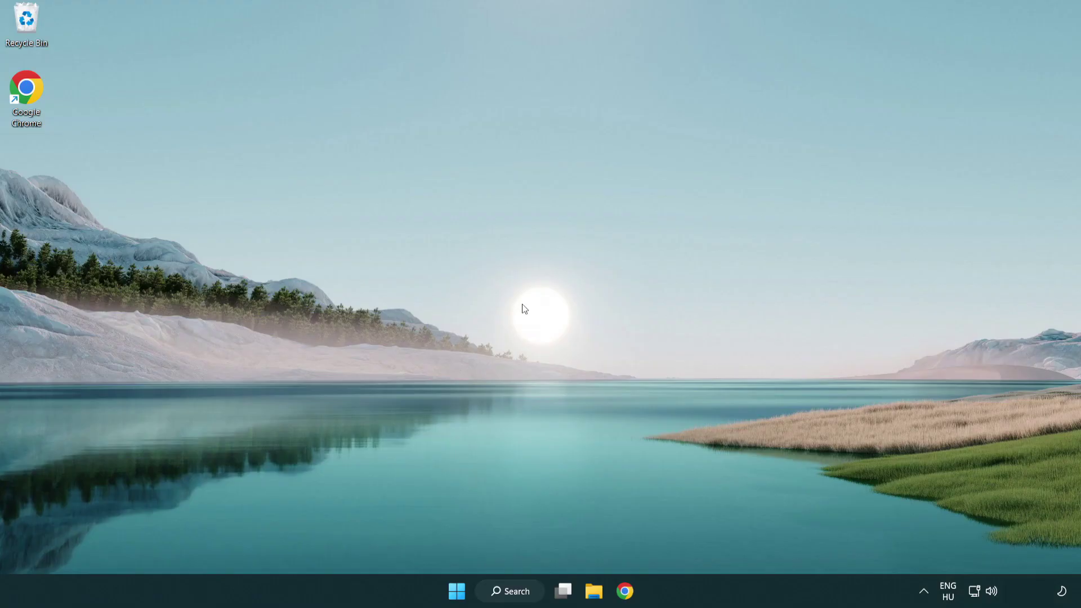
# In Chrome, download dxwebsetup.exe from the DirectX End-User Runtime page and run it
pyautogui.click(628, 596)
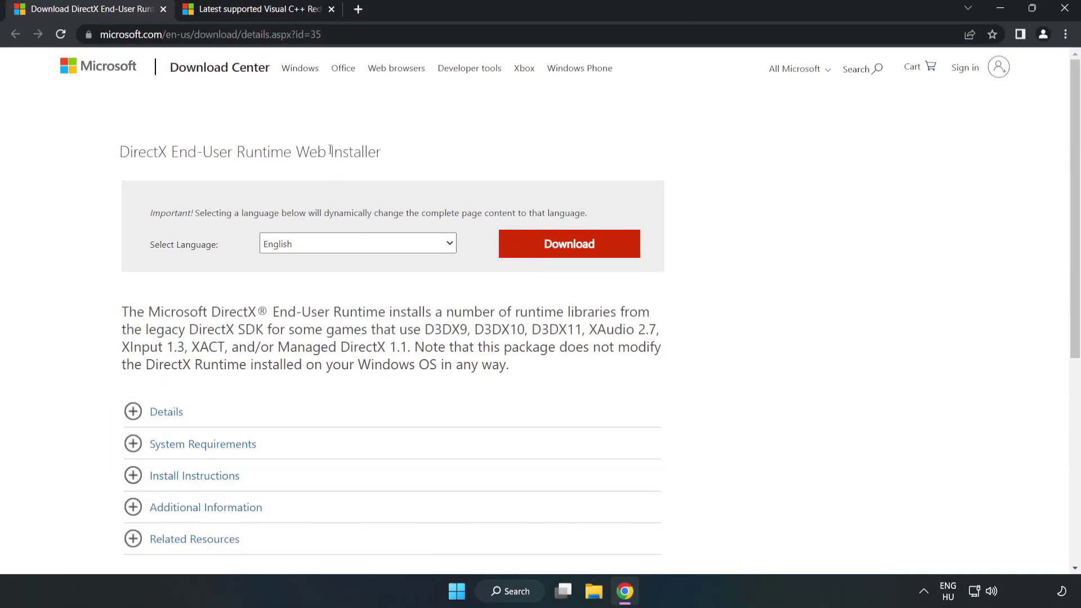
pyautogui.moveTo(322, 34)
pyautogui.mouseDown()
pyautogui.moveTo(102, 34)
pyautogui.moveTo(322, 34)
pyautogui.moveTo(305, 34)
pyautogui.mouseUp()
pyautogui.click(379, 152)
pyautogui.click(575, 256)
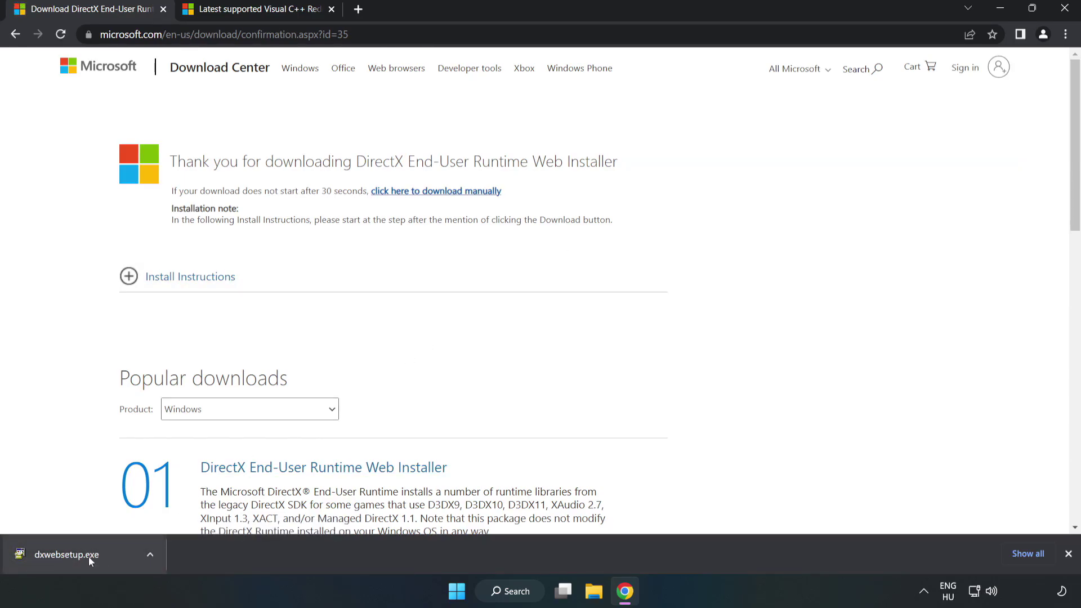
pyautogui.click(109, 557)
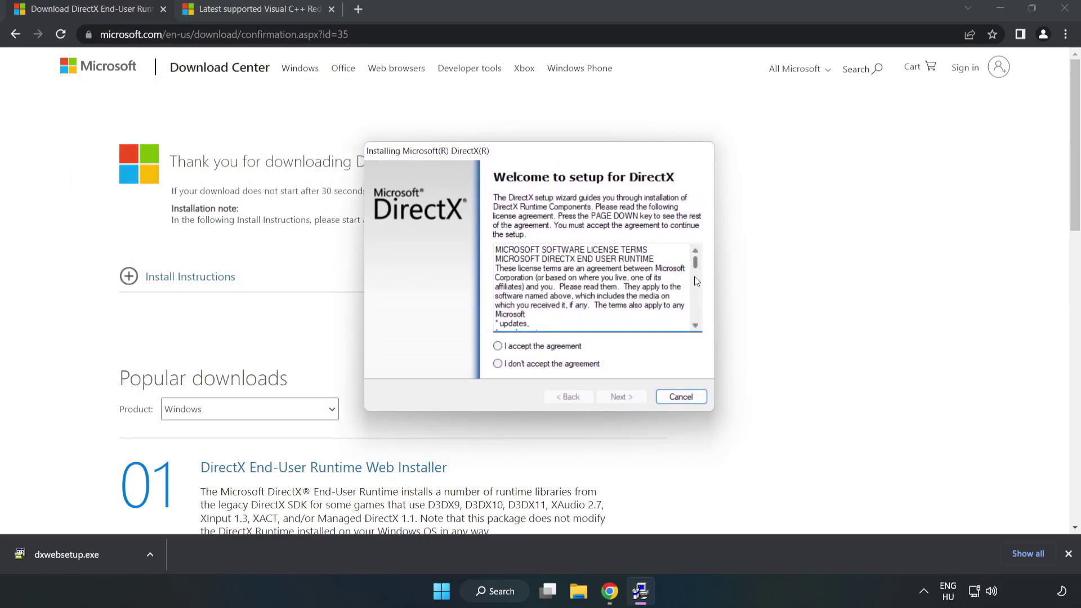
# Accept the DirectX license, decline the Bing Bar, and run setup through to Finish
pyautogui.scroll(-15, 697, 282)
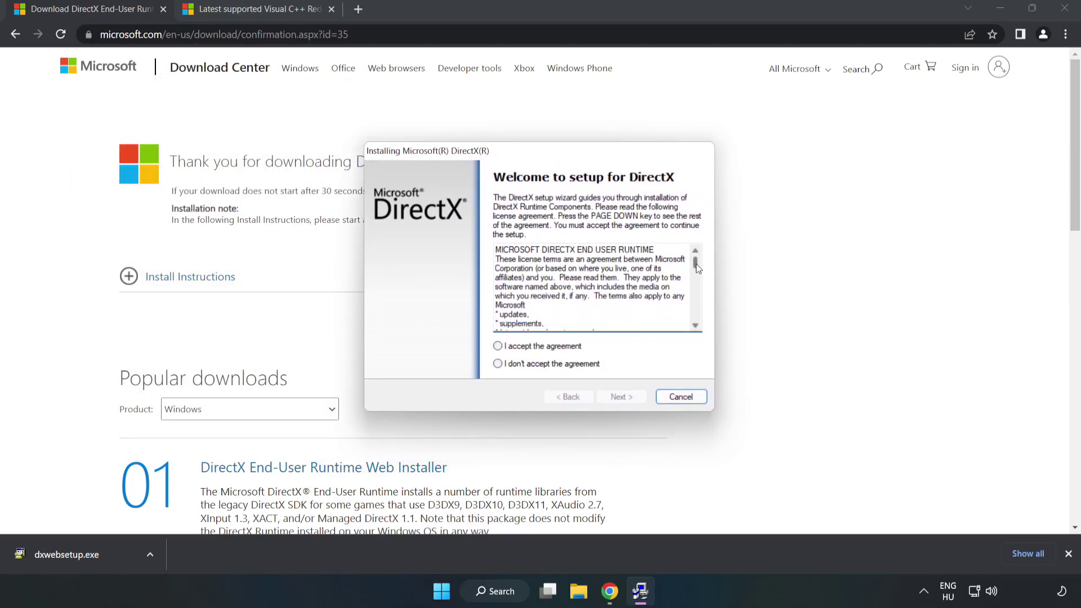
pyautogui.click(505, 348)
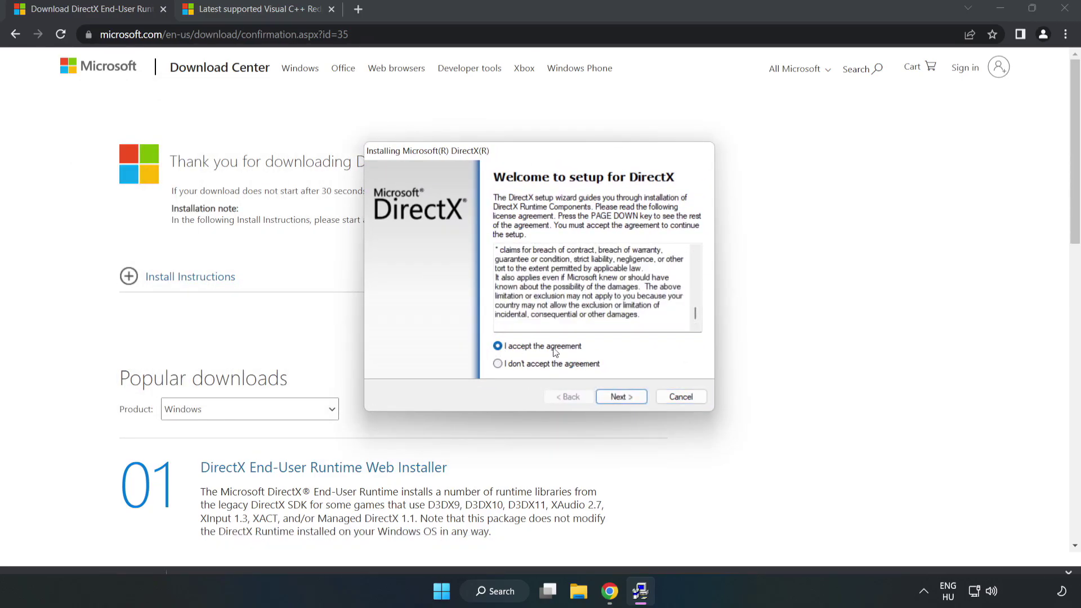
pyautogui.click(626, 398)
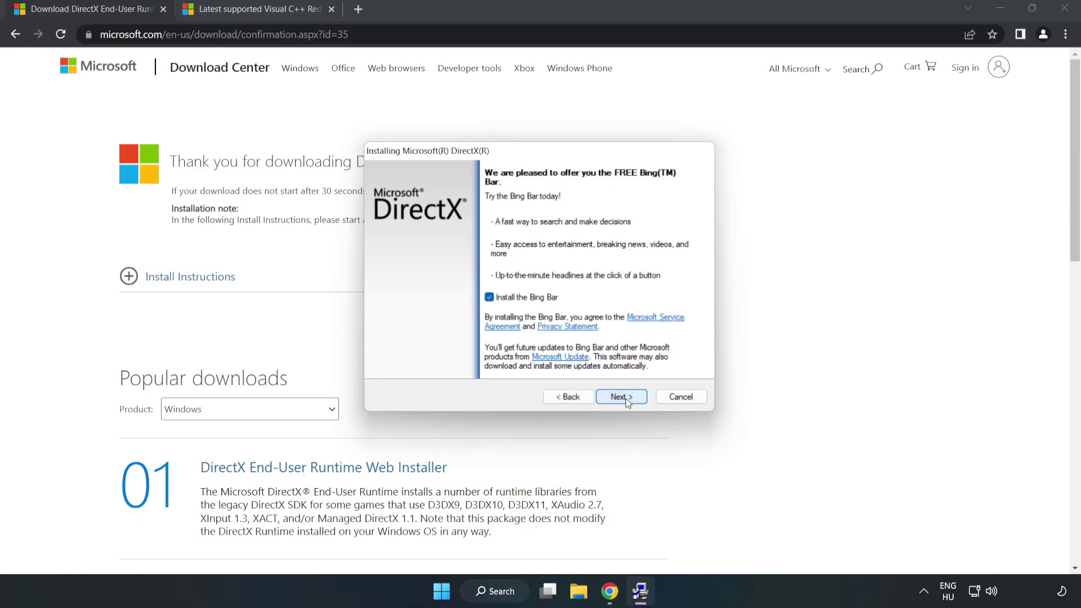
pyautogui.click(489, 297)
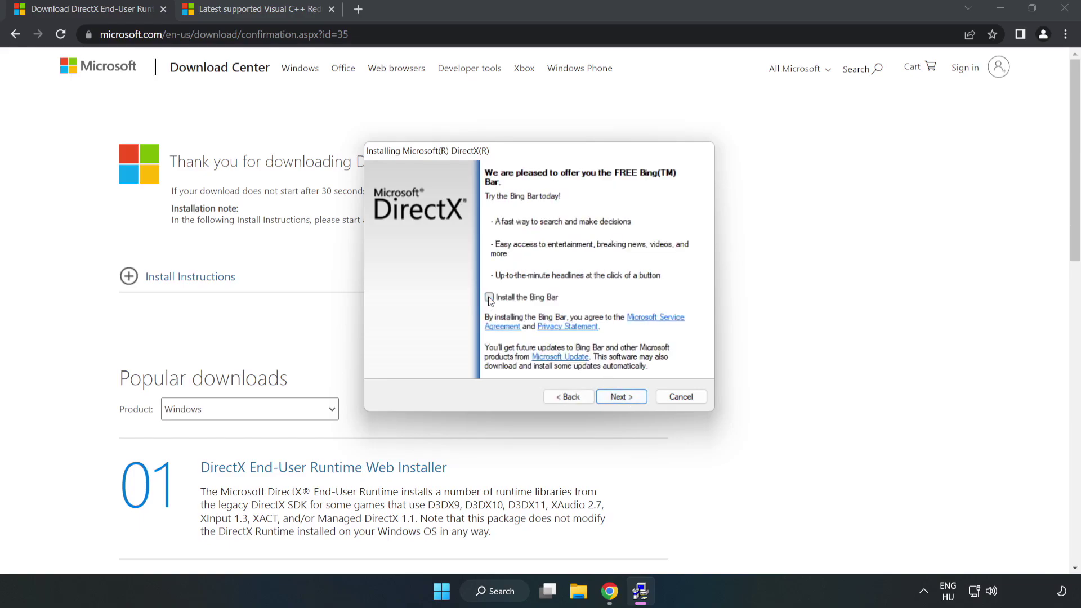
pyautogui.click(624, 398)
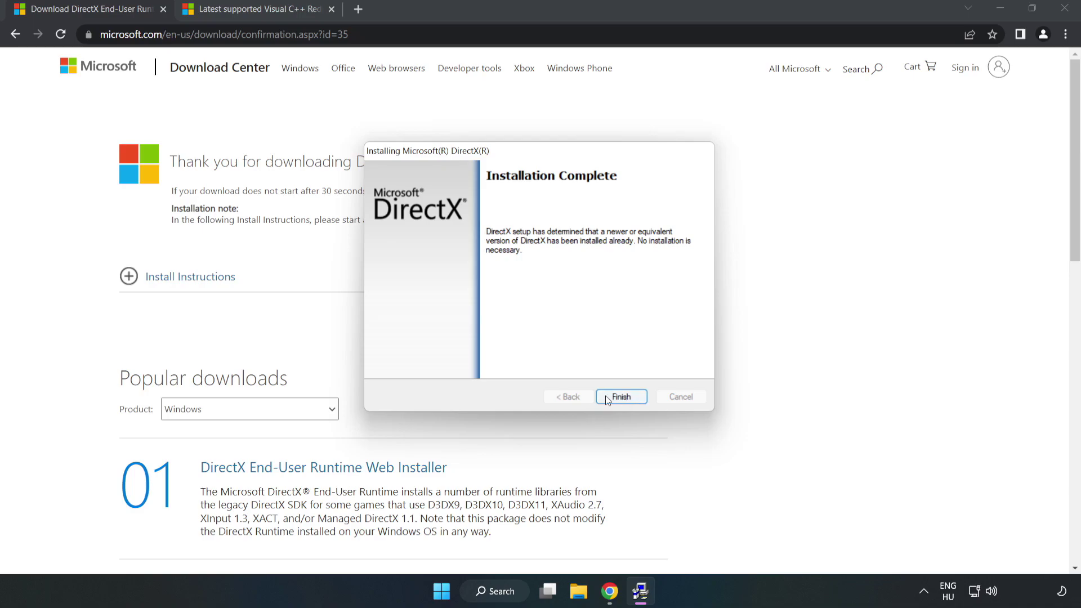
pyautogui.click(622, 397)
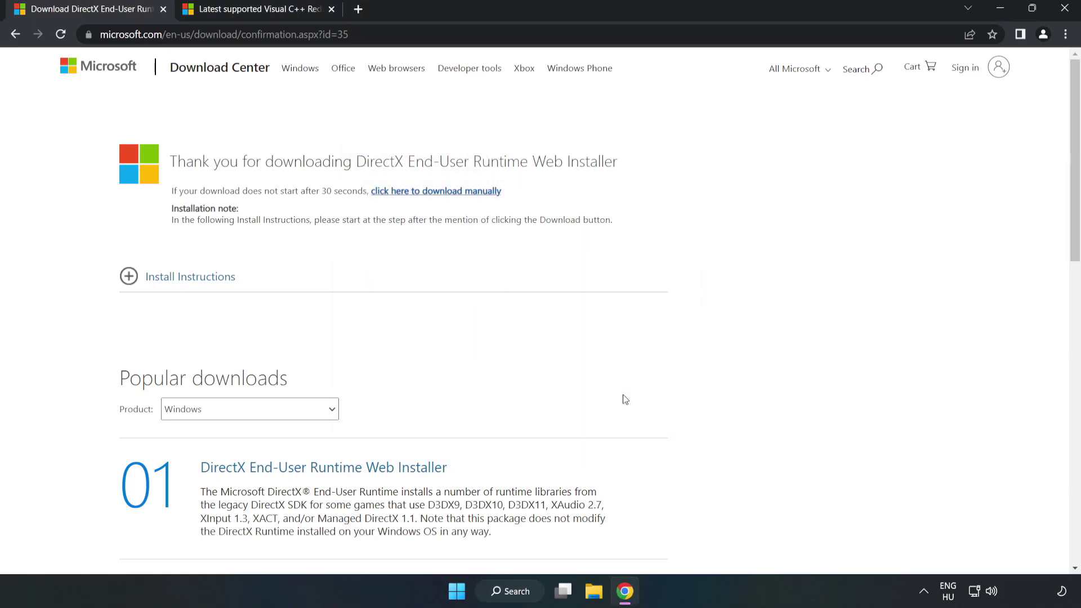
# Close the DirectX tab and download the ARM64, x86 and x64 VC_redist installers
pyautogui.click(162, 10)
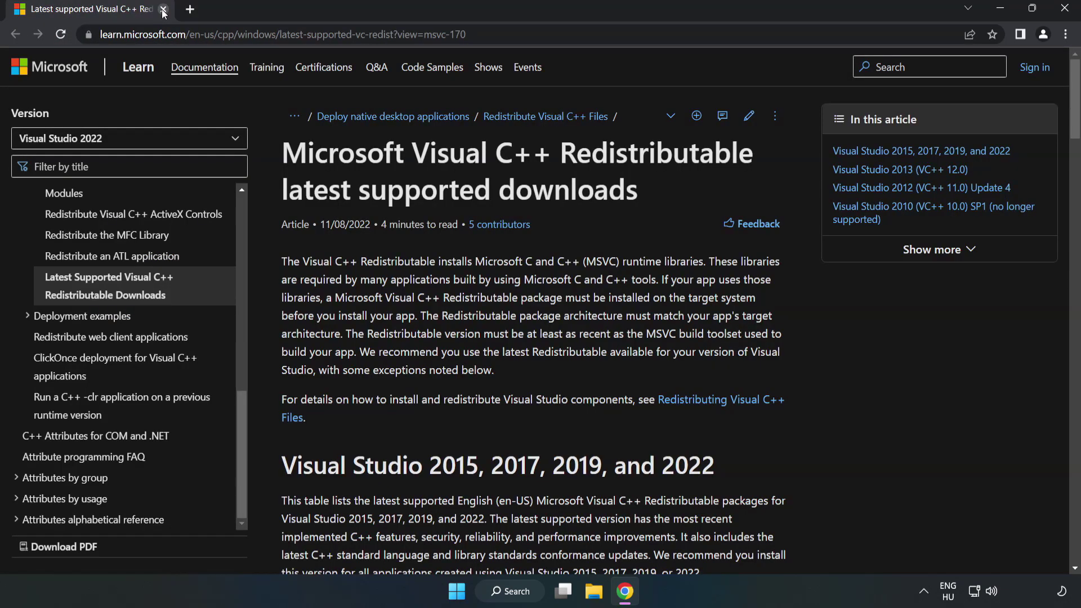
pyautogui.moveTo(467, 34); pyautogui.dragTo(135, 35)
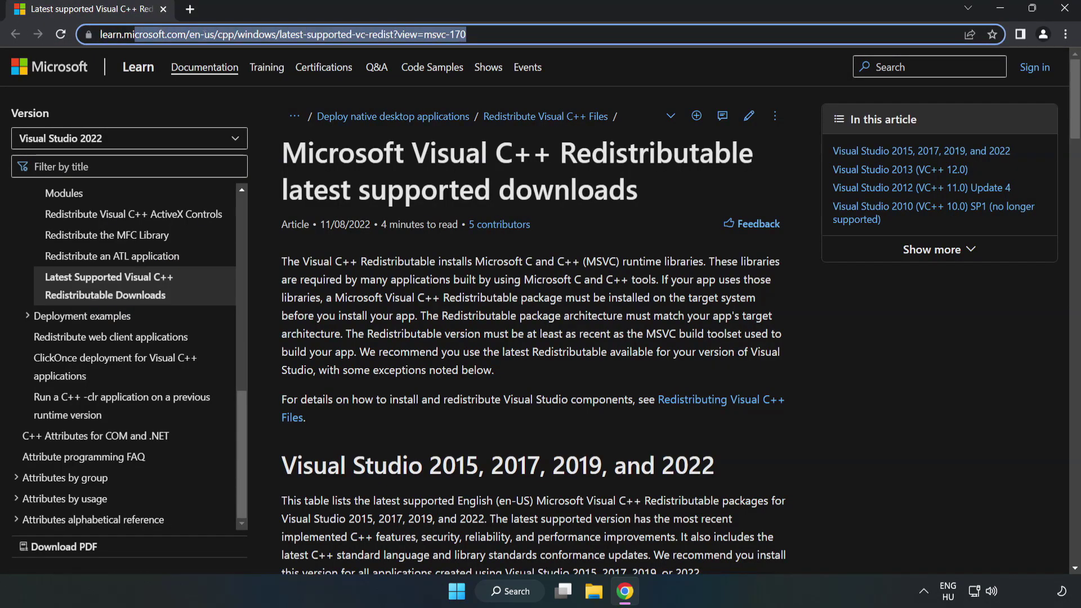
pyautogui.click(642, 144)
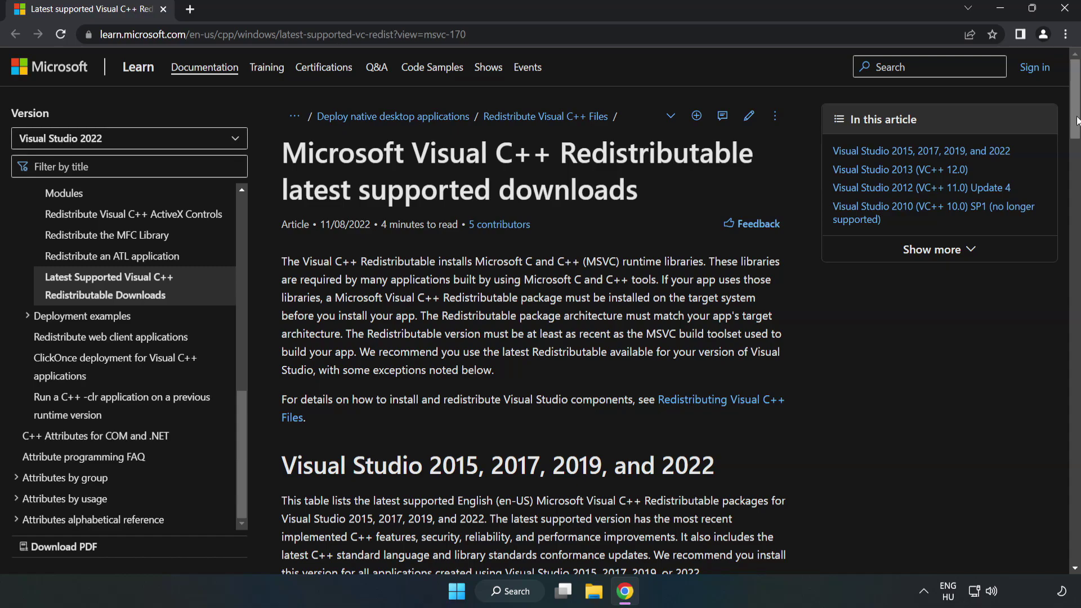
pyautogui.scroll(-5, 504, 318)
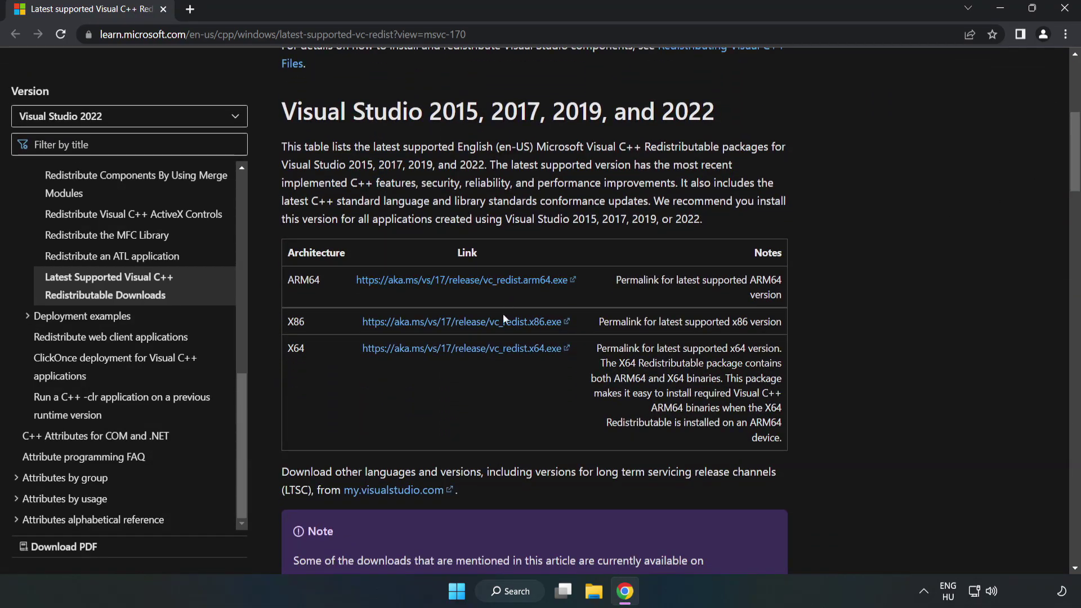
pyautogui.click(459, 281)
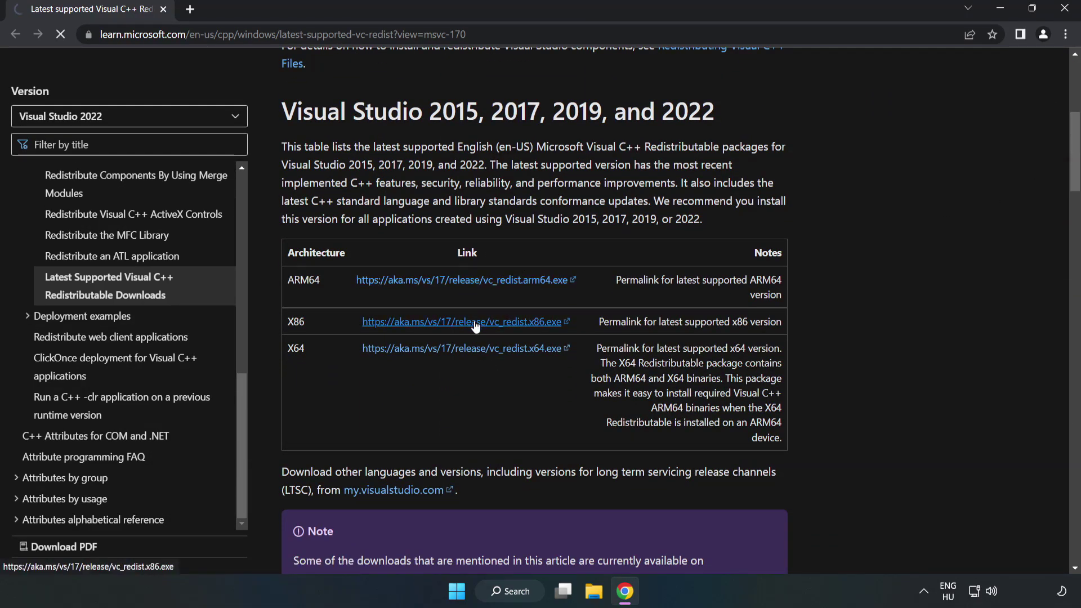
pyautogui.click(474, 324)
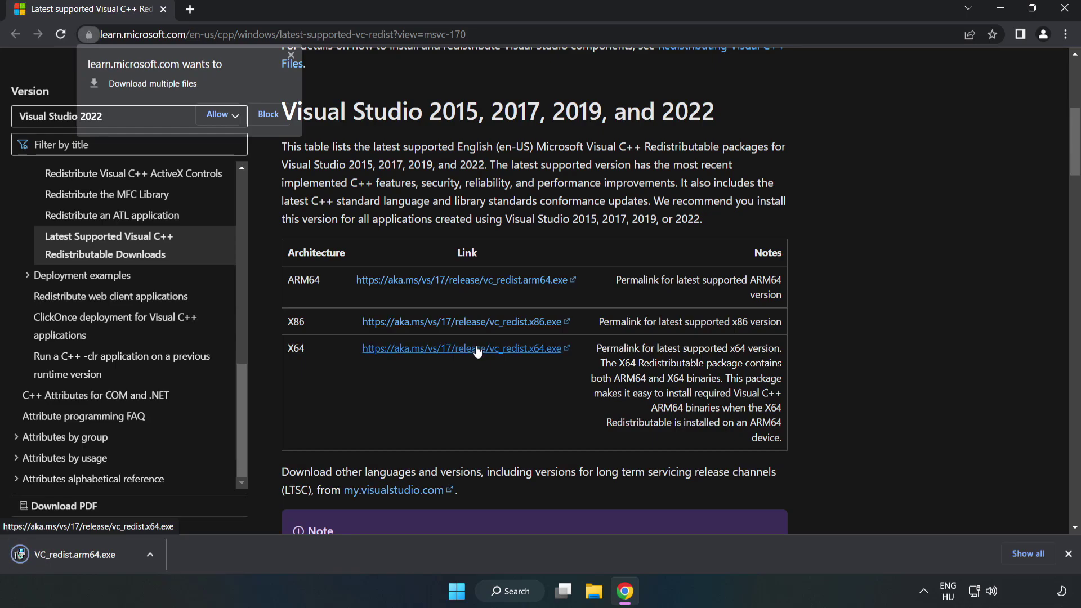
pyautogui.click(218, 114)
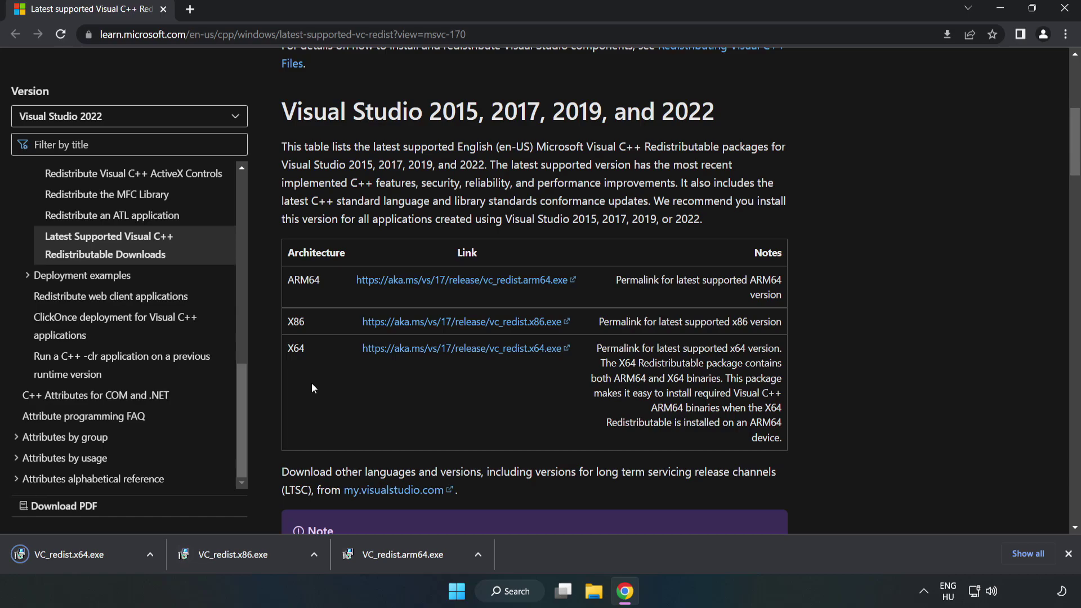
# Try installing the ARM64 redistributable after agreeing to the license, and dismiss its failure message
pyautogui.click(414, 558)
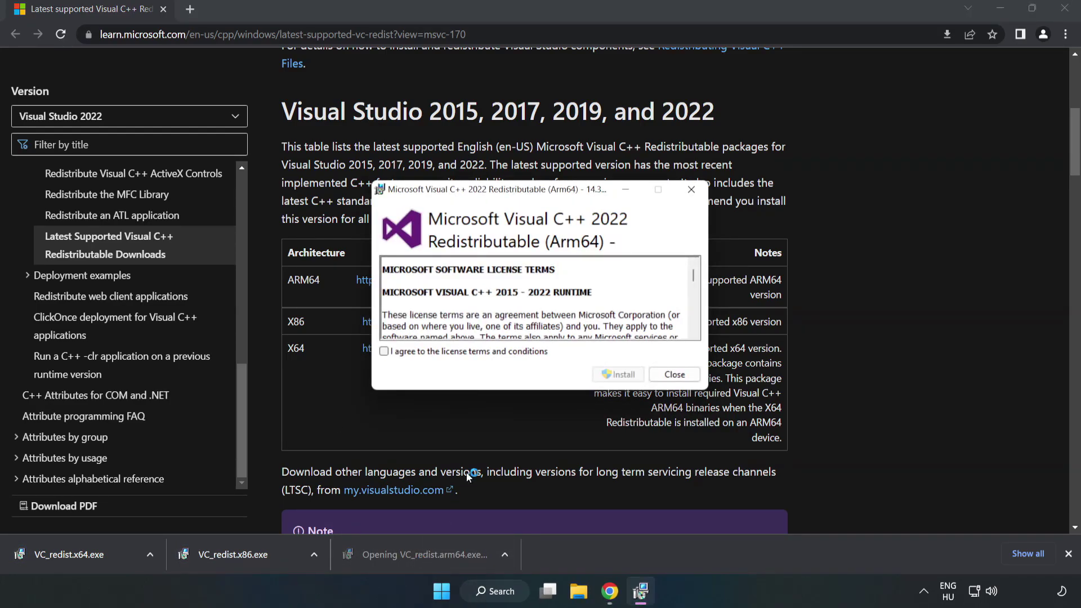
pyautogui.scroll(-15, 619, 304)
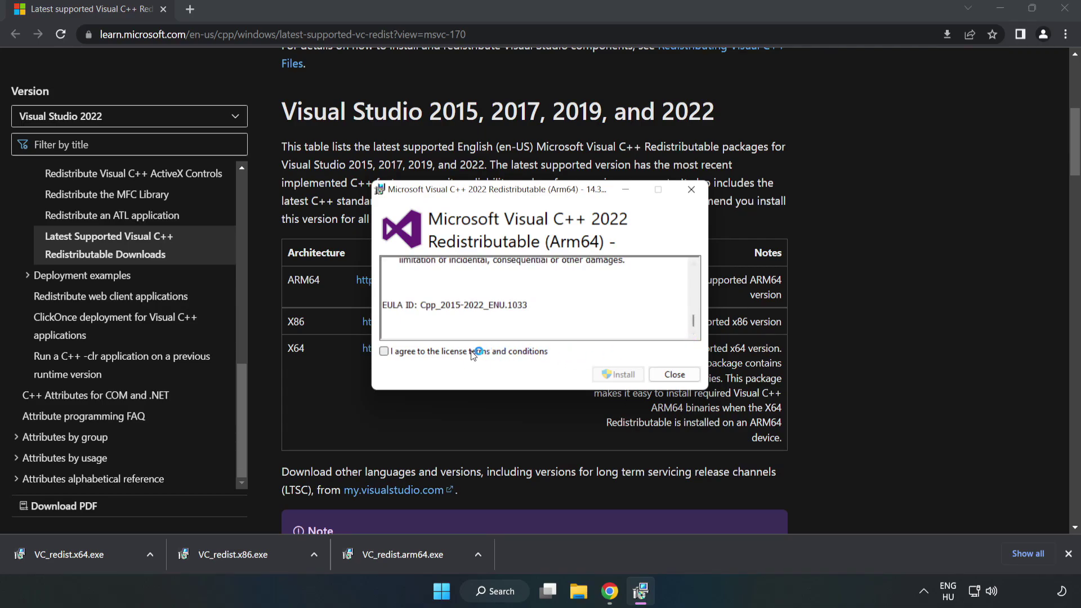
pyautogui.click(450, 356)
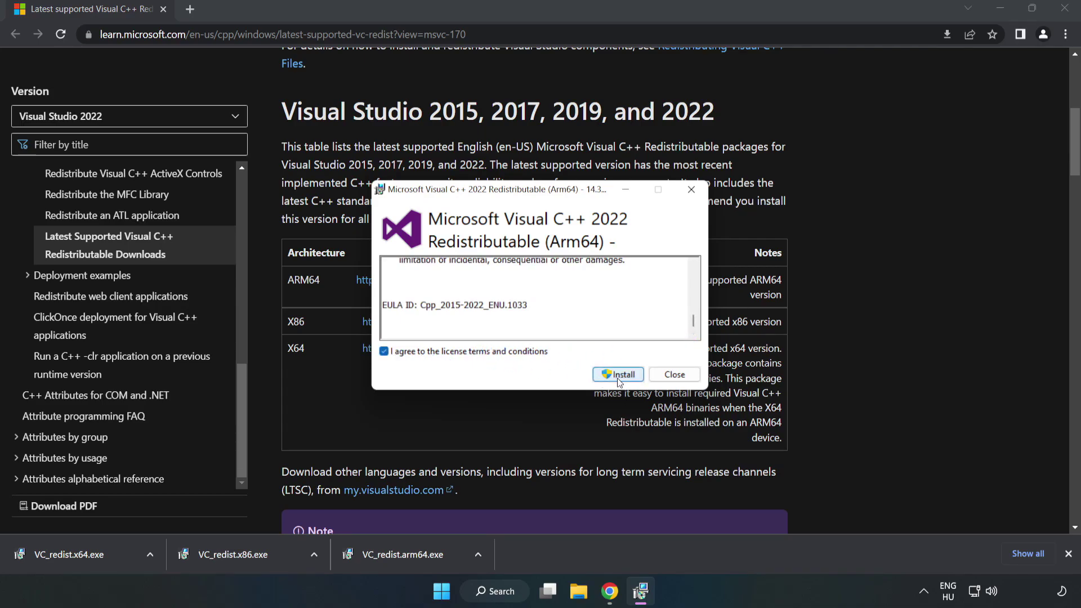
pyautogui.click(620, 376)
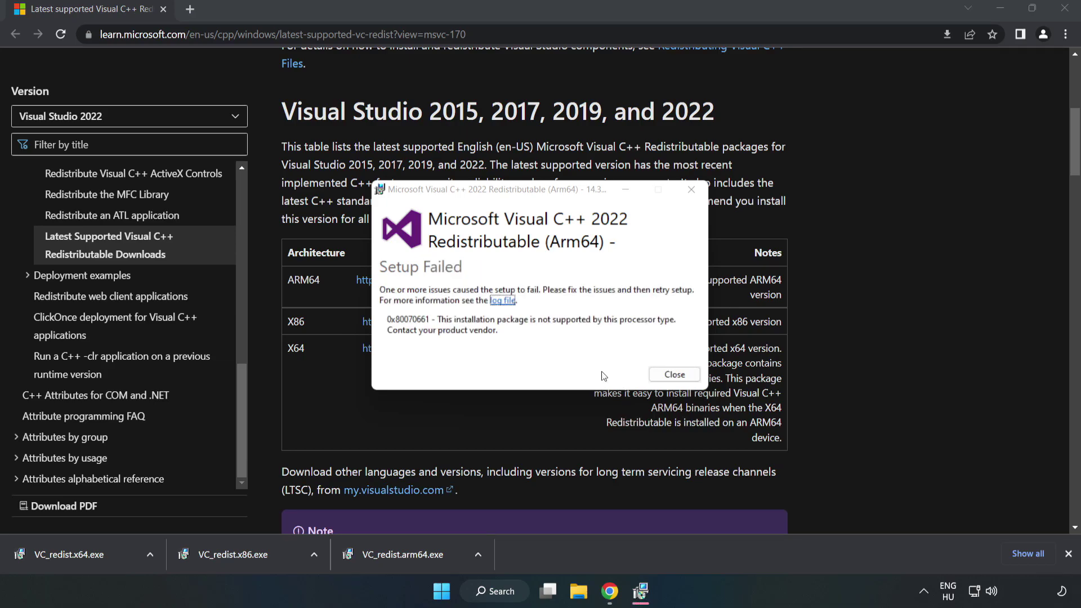
pyautogui.click(673, 375)
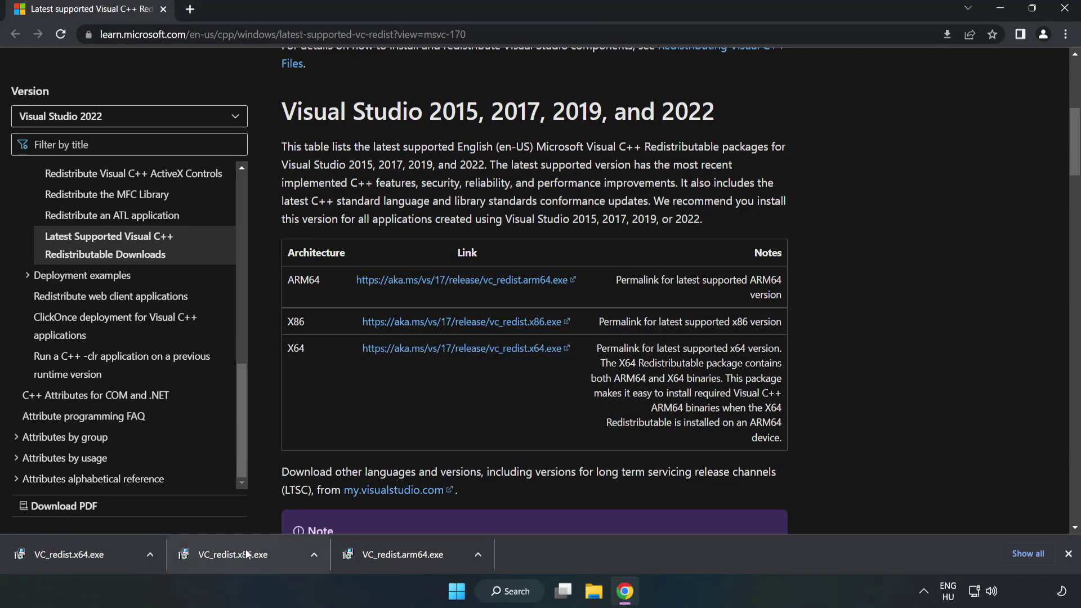
# Run the x86 and x64 VC_redist installers to completion and close each without restarting
pyautogui.click(248, 554)
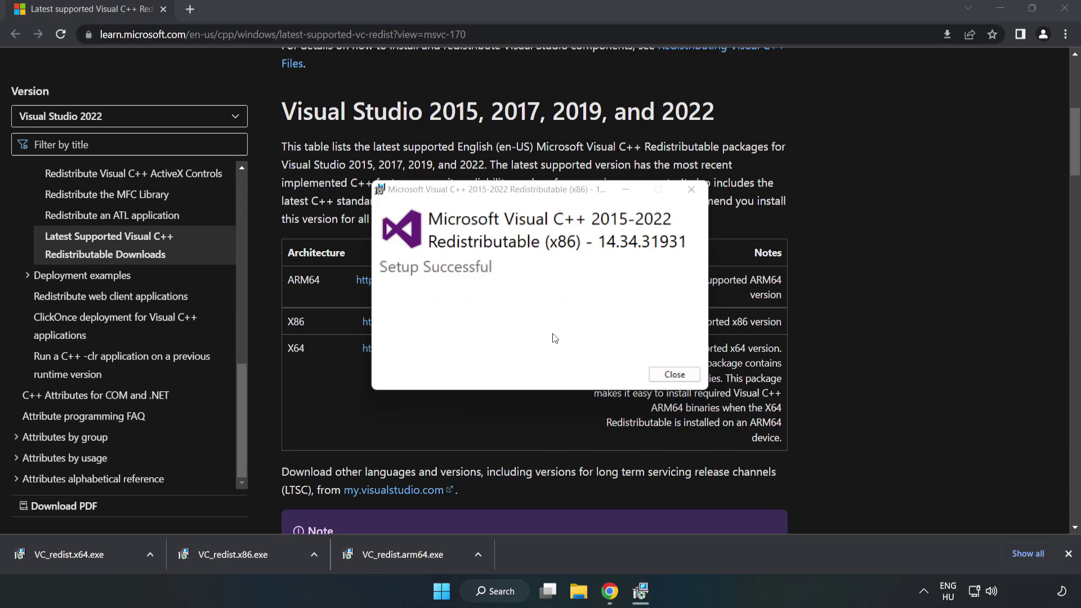
pyautogui.click(675, 375)
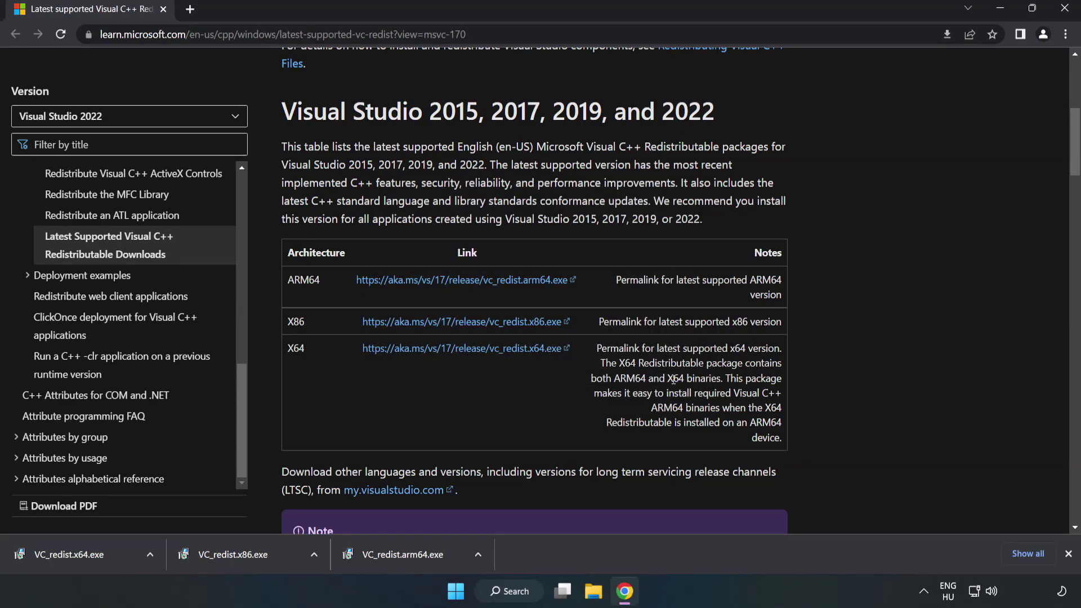
pyautogui.click(59, 552)
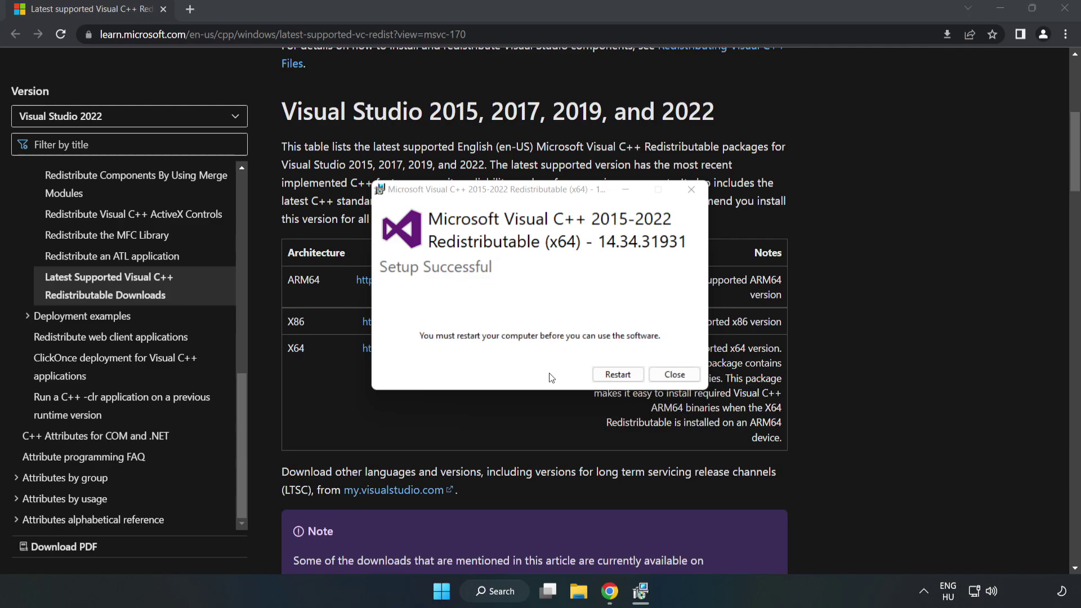
pyautogui.click(675, 375)
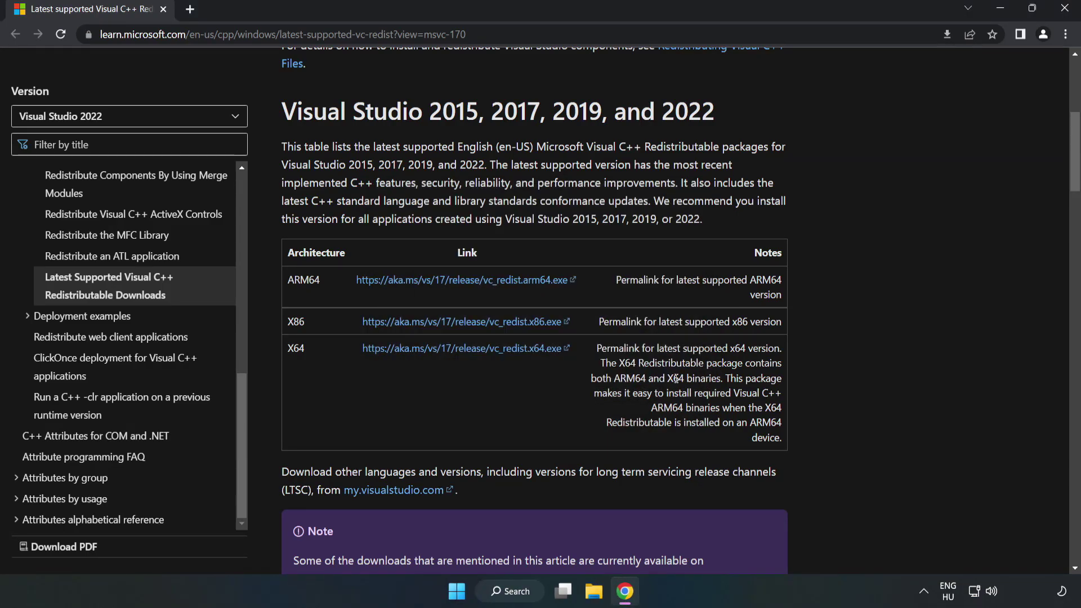
# Close Chrome and show the Start menu's power options, including Restart
pyautogui.click(1065, 10)
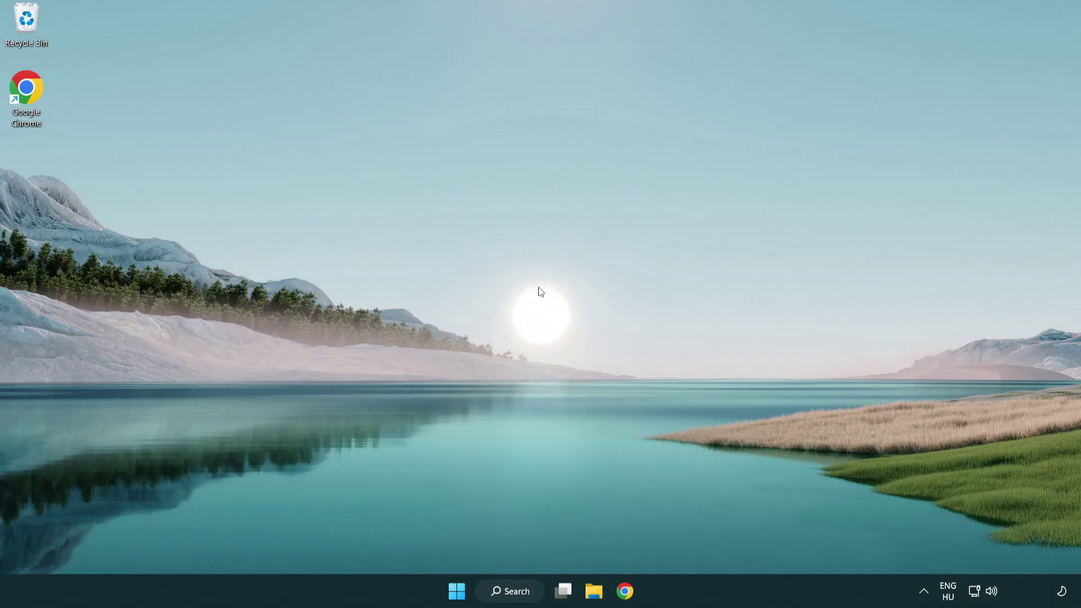
pyautogui.click(456, 591)
pyautogui.click(715, 543)
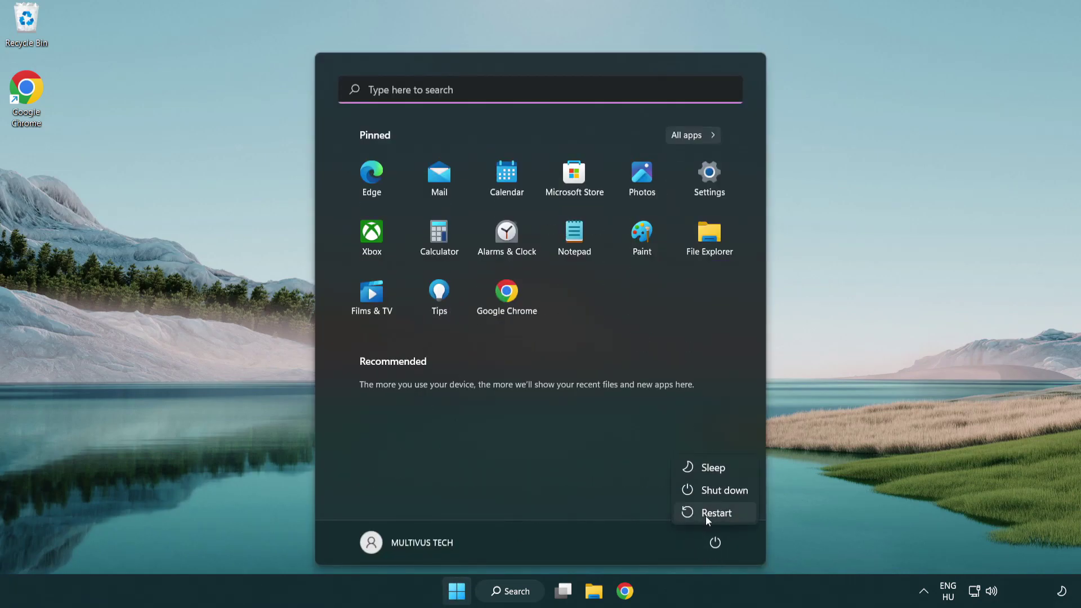